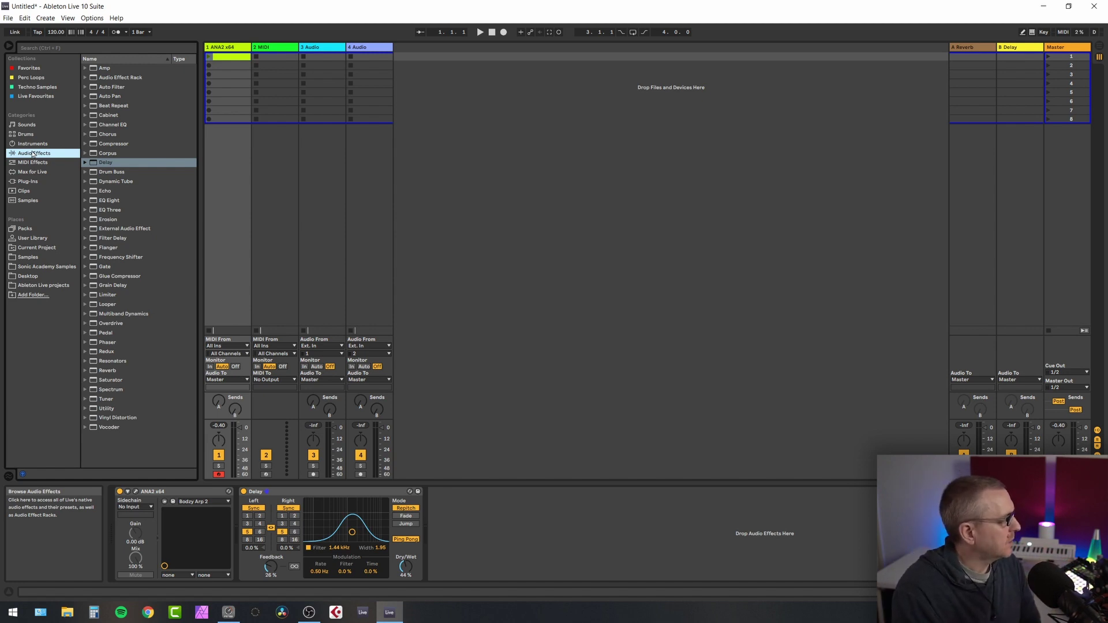
Place LFO.amxd after the Delay, set its Depth to 42.5%, and turn the device off
{"action": "left_click", "coordinate": [30, 173]}
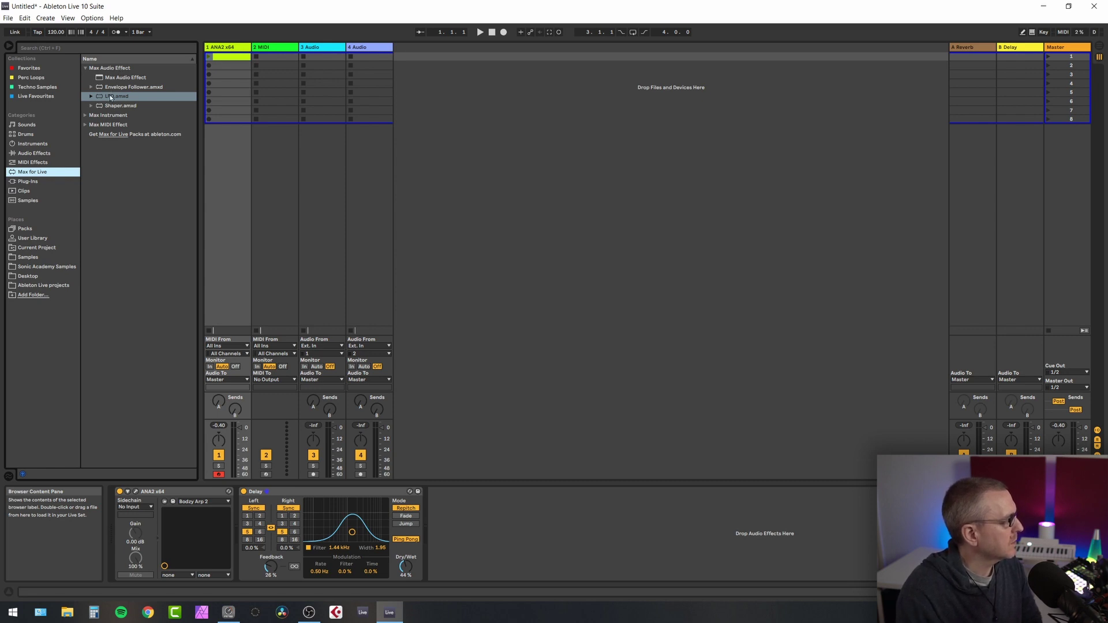
{"action": "left_click_drag", "start_coordinate": [105, 98], "coordinate": [490, 504]}
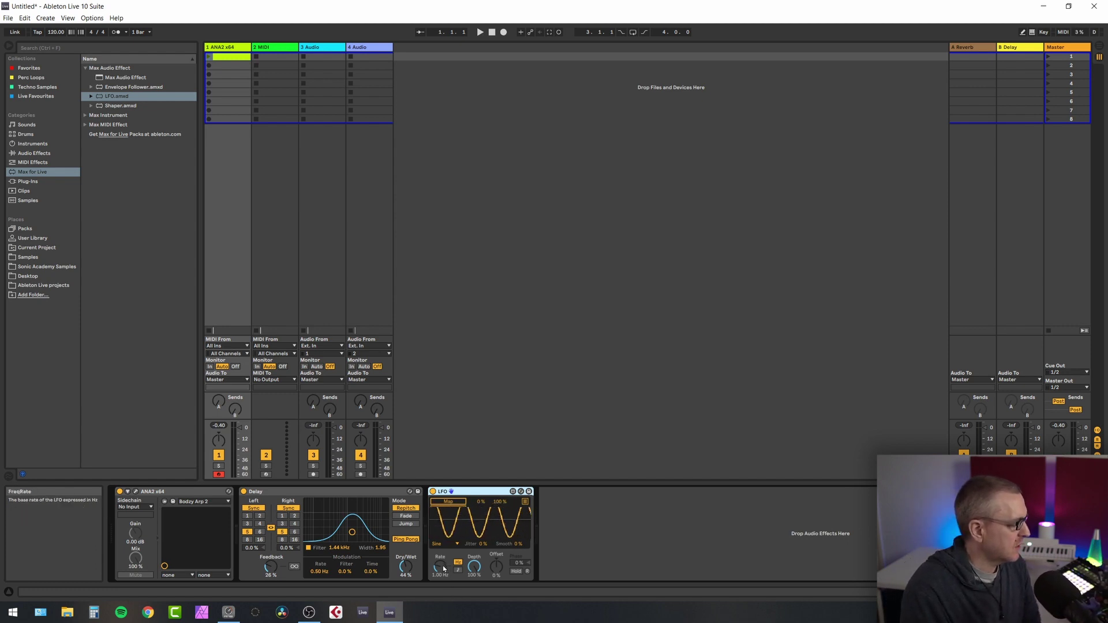
{"action": "left_click_drag", "start_coordinate": [473, 566], "coordinate": [474, 601]}
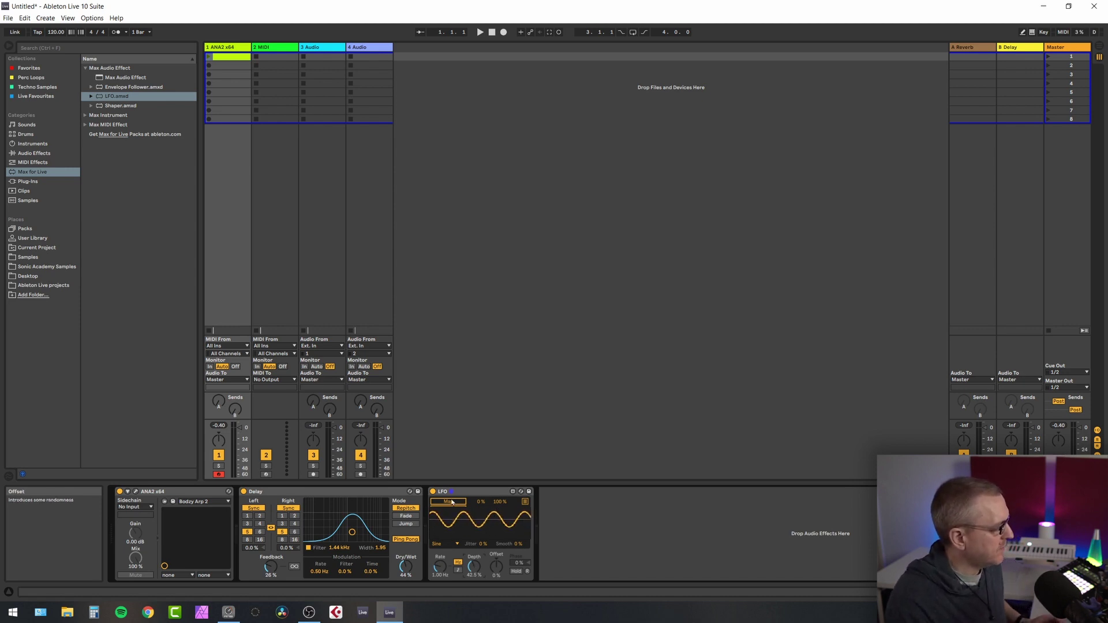
{"action": "left_click", "coordinate": [433, 492]}
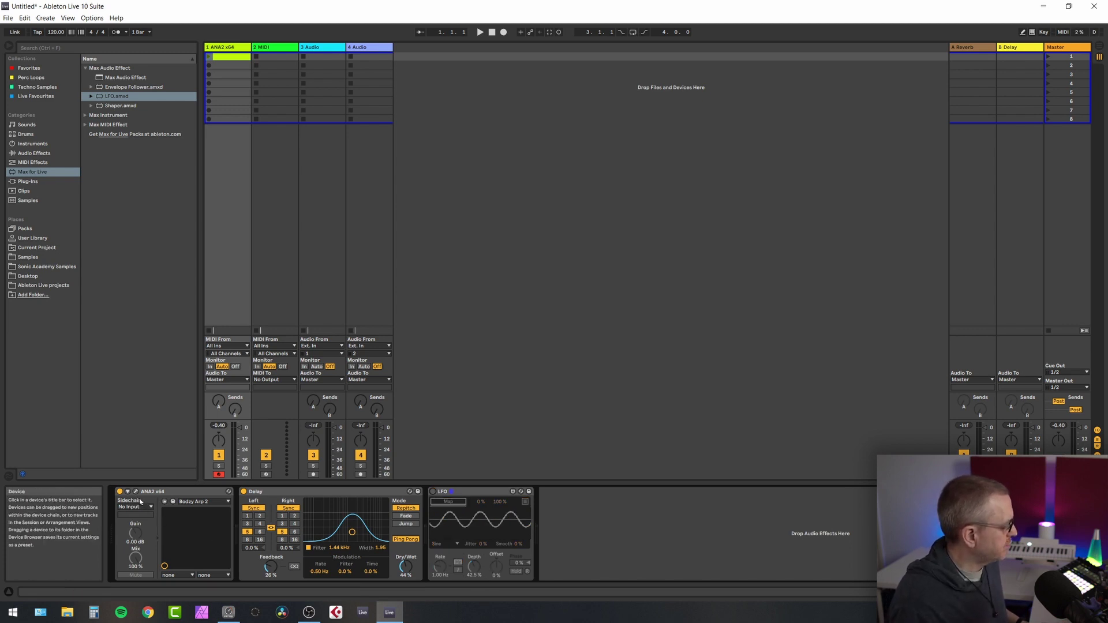
Open the ANA2 plug-in window, move it aside, and start playing the ANA2 clip
{"action": "key", "text": "ctrl+alt+p"}
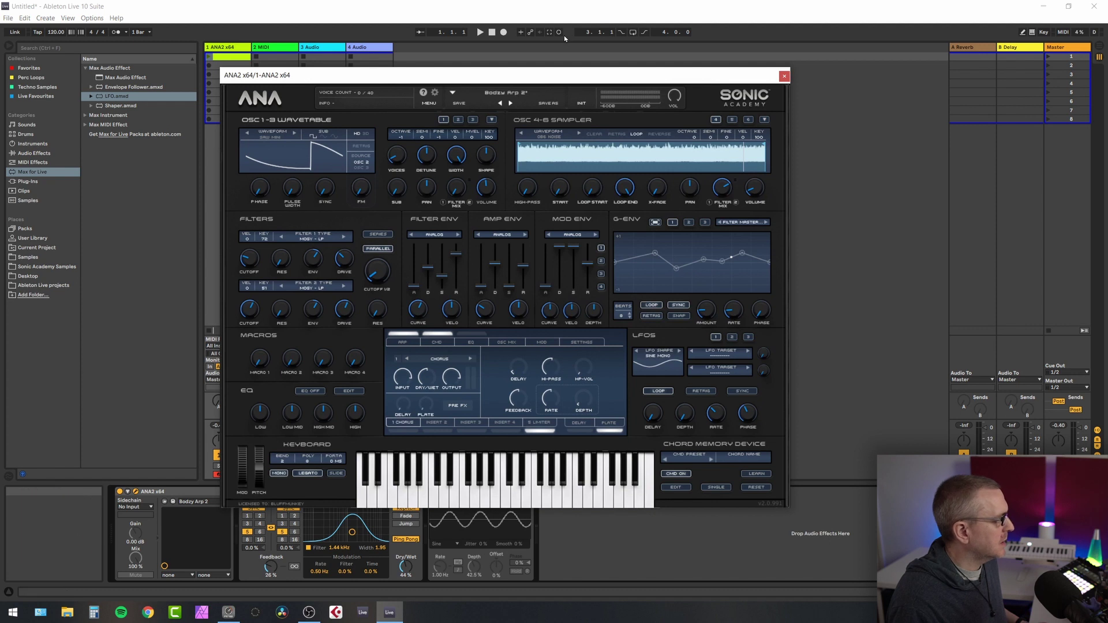
{"action": "left_click_drag", "start_coordinate": [557, 78], "coordinate": [818, 39]}
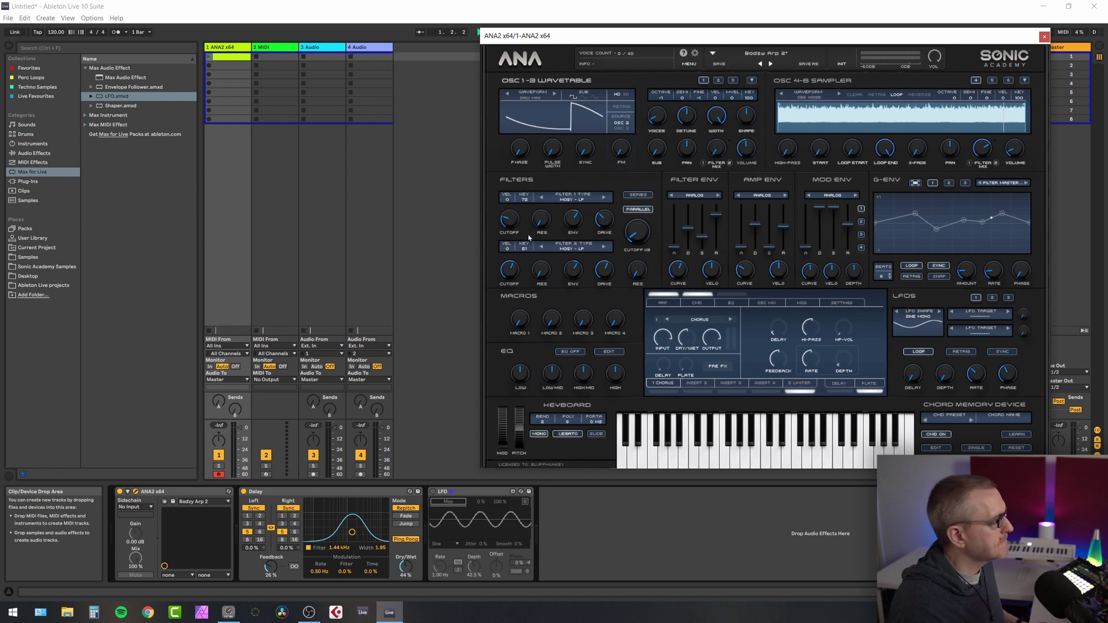
{"action": "left_click", "coordinate": [456, 276]}
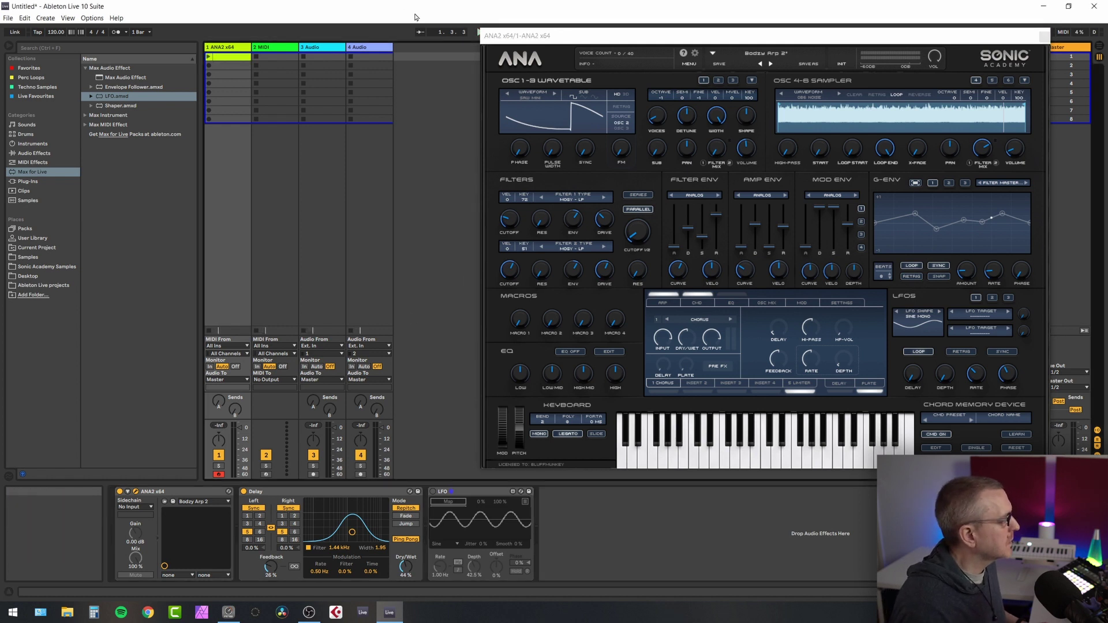
{"action": "key", "text": "space"}
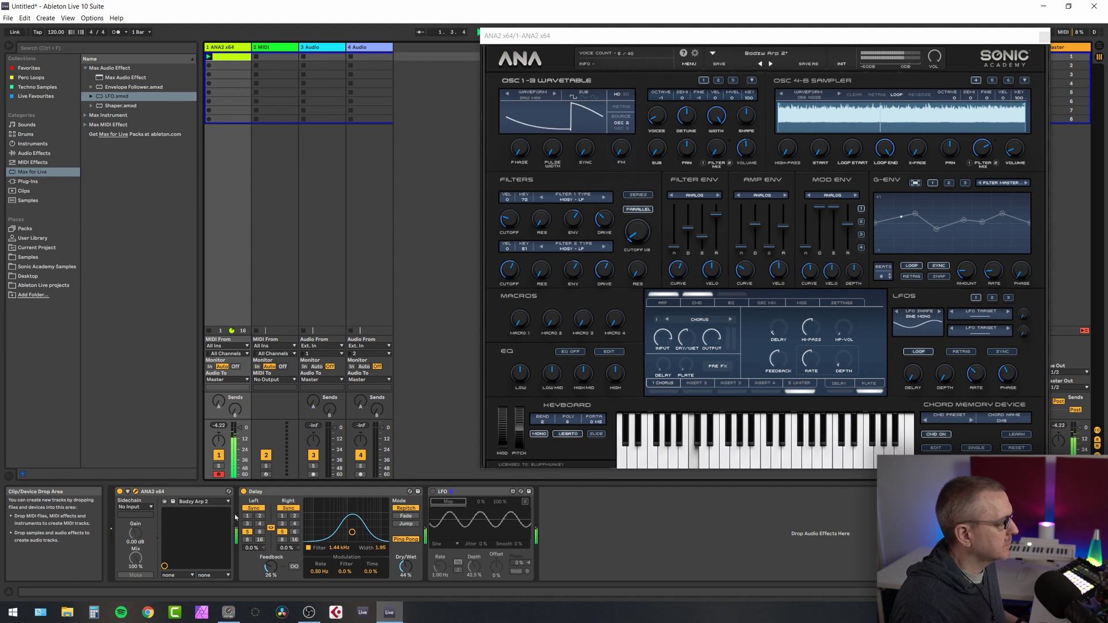
Compare the sound with the Delay bypassed and with ANA2's built-in delay, then restore the Delay
{"action": "left_click", "coordinate": [244, 491]}
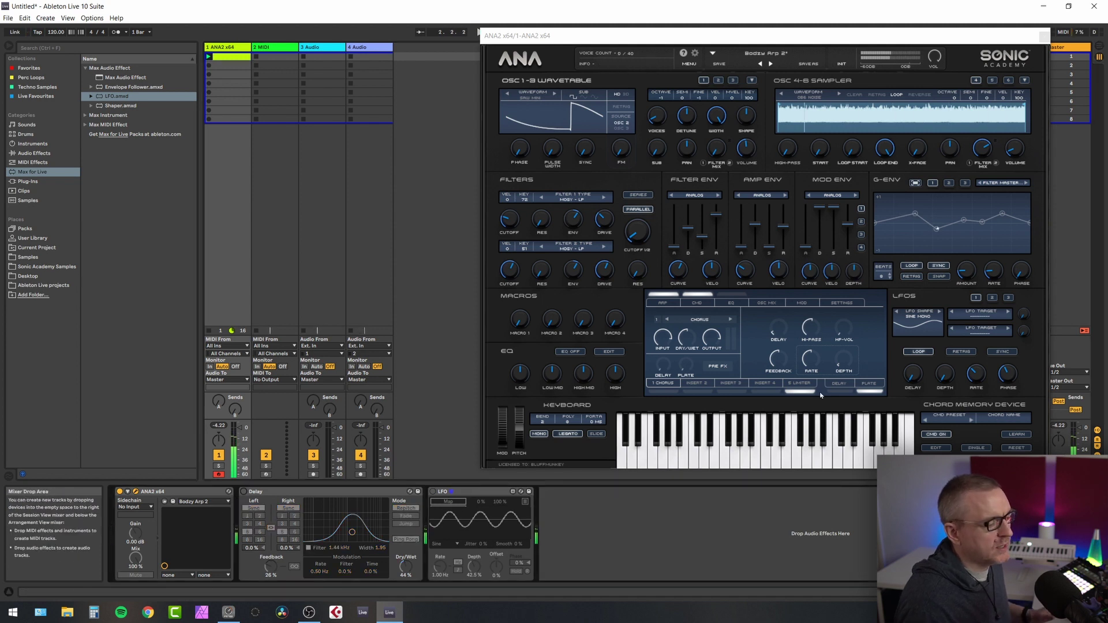
{"action": "left_click", "coordinate": [838, 392]}
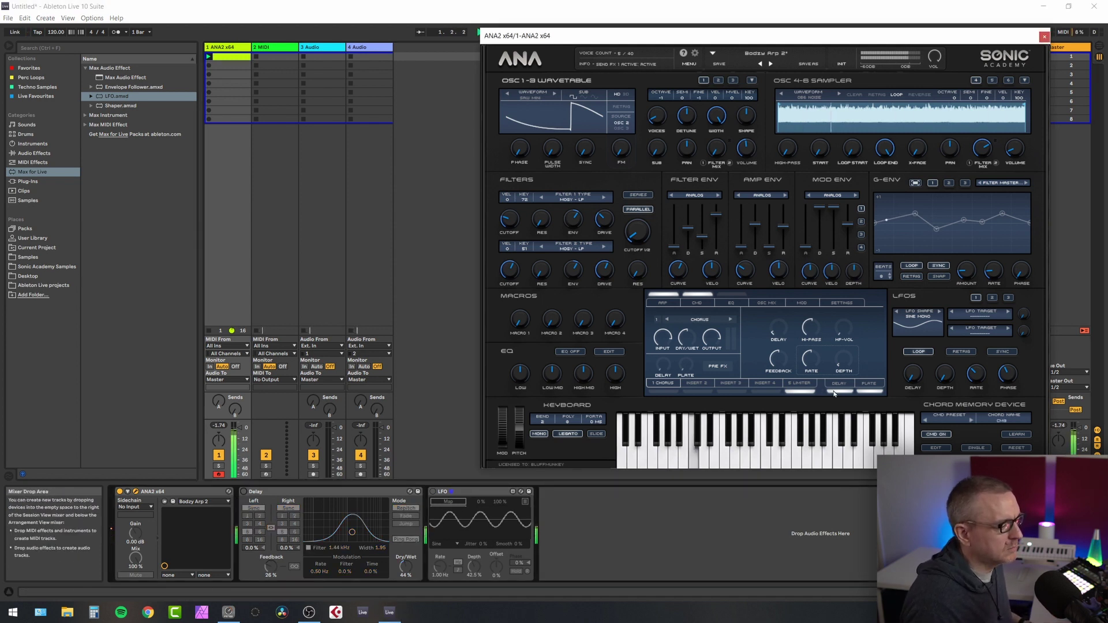
{"action": "left_click", "coordinate": [834, 392]}
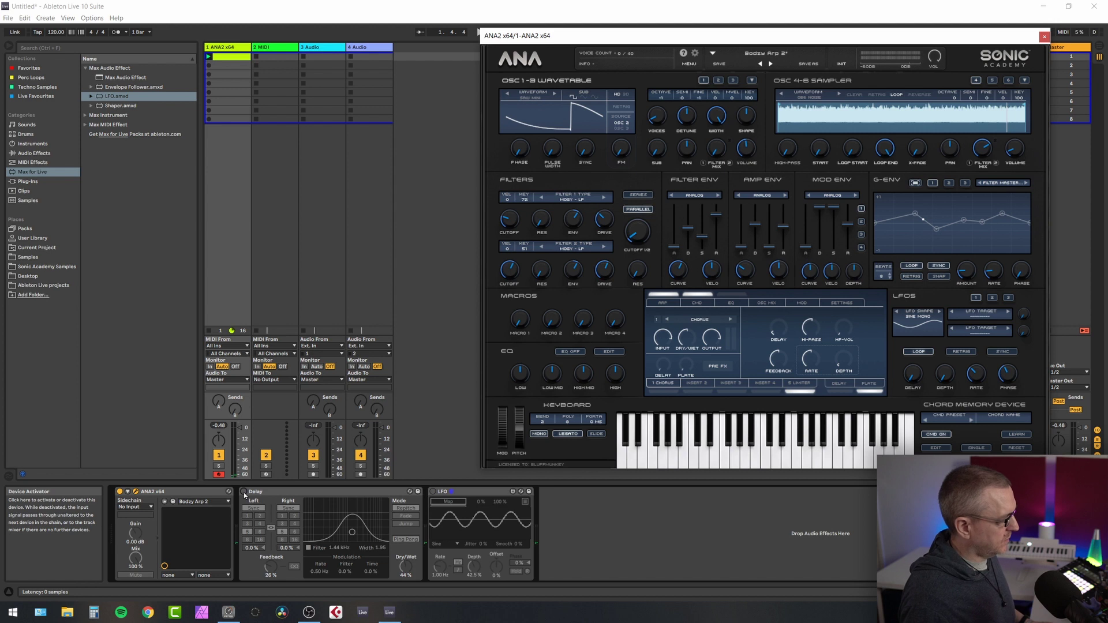
{"action": "left_click", "coordinate": [244, 492]}
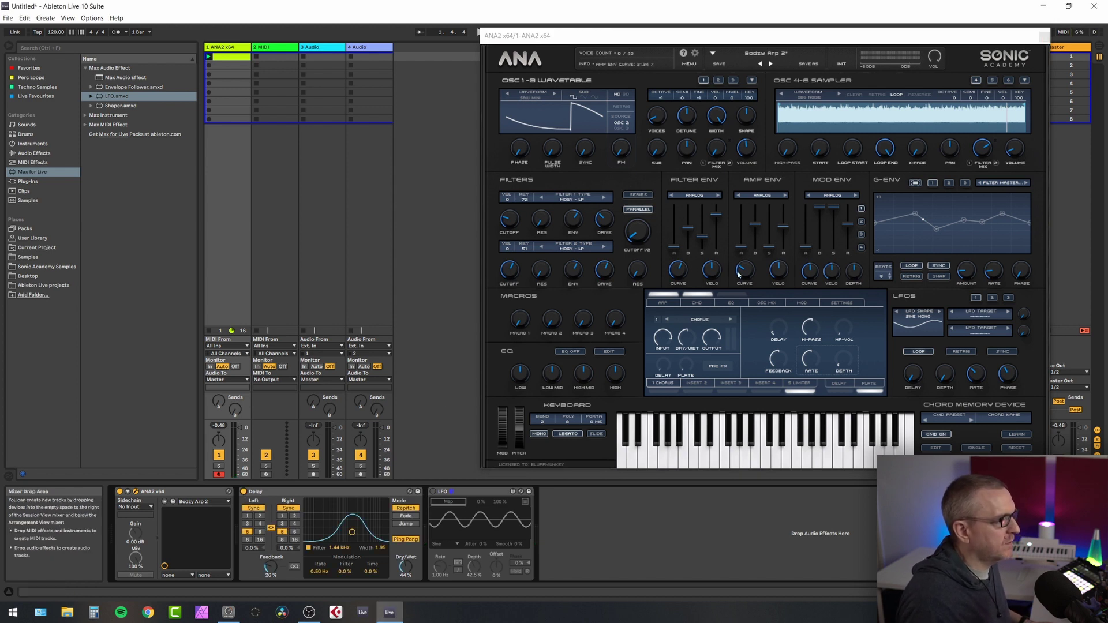
Sweep ANA2's Filter 1 cutoff and enlarge the mixer section, settling the cutoff near 40 Hz
{"action": "left_click", "coordinate": [514, 228]}
{"action": "left_click_drag", "start_coordinate": [513, 234], "coordinate": [513, 222]}
{"action": "left_click_drag", "start_coordinate": [934, 61], "coordinate": [933, 67]}
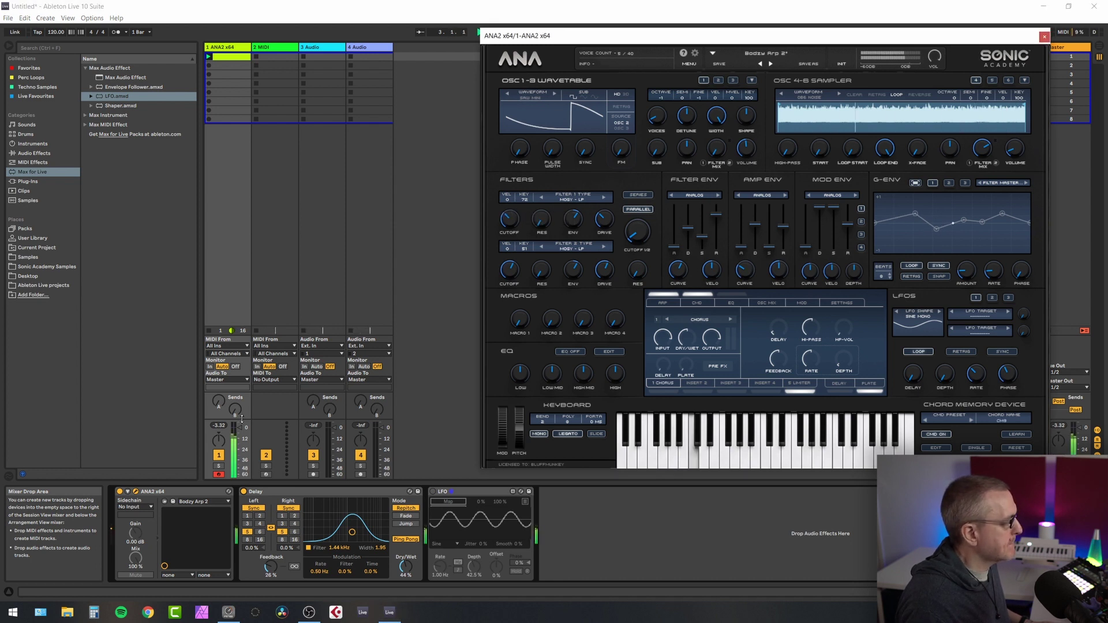
{"action": "left_click_drag", "start_coordinate": [241, 419], "coordinate": [241, 338]}
{"action": "mouse_move", "coordinate": [509, 230]}
{"action": "left_mouse_down"}
{"action": "mouse_move", "coordinate": [508, 241]}
{"action": "mouse_move", "coordinate": [504, 205]}
{"action": "mouse_move", "coordinate": [505, 227]}
{"action": "left_mouse_up"}
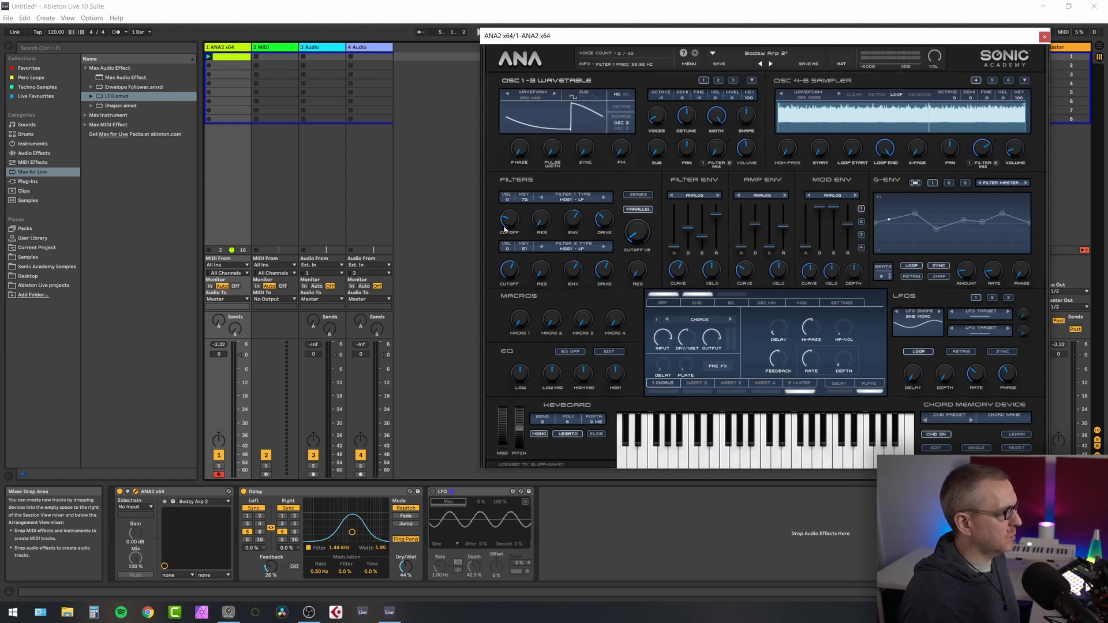
Unfold ANA2's parameter panel and add Filter 1 Freq through Configure
{"action": "scroll", "coordinate": [509, 226], "scroll_direction": "up", "scroll_amount": 3}
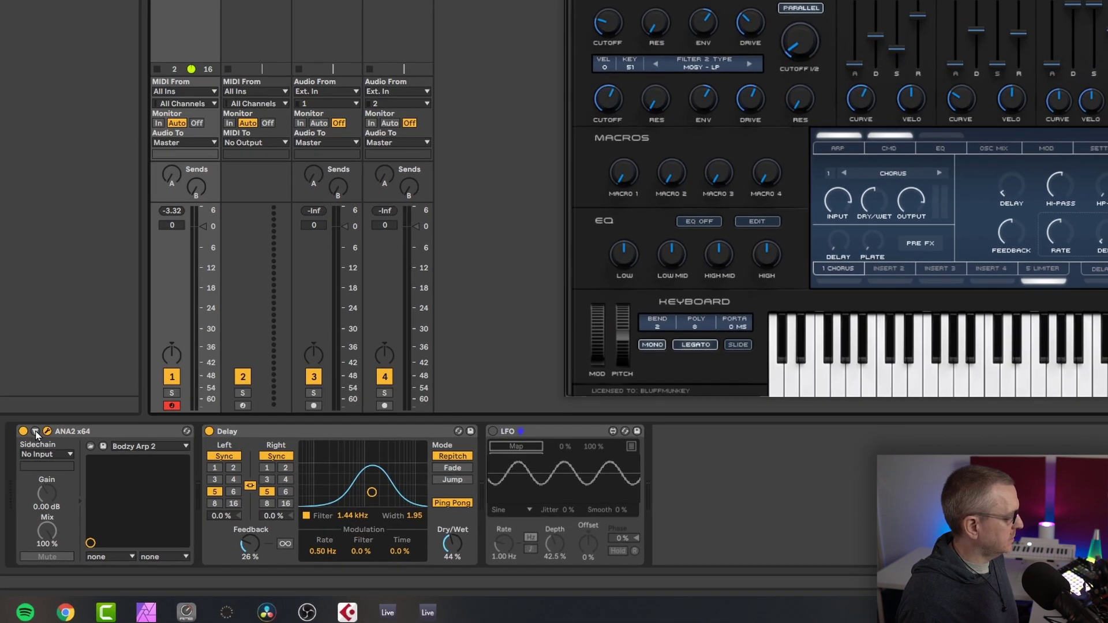
{"action": "left_click", "coordinate": [36, 432]}
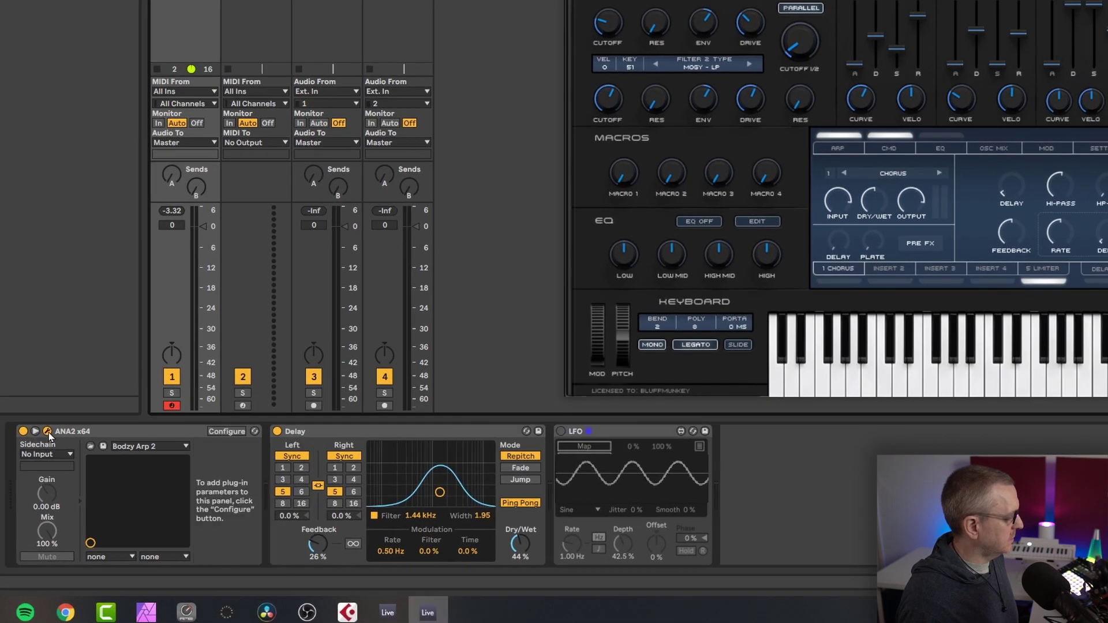
{"action": "left_click", "coordinate": [225, 431]}
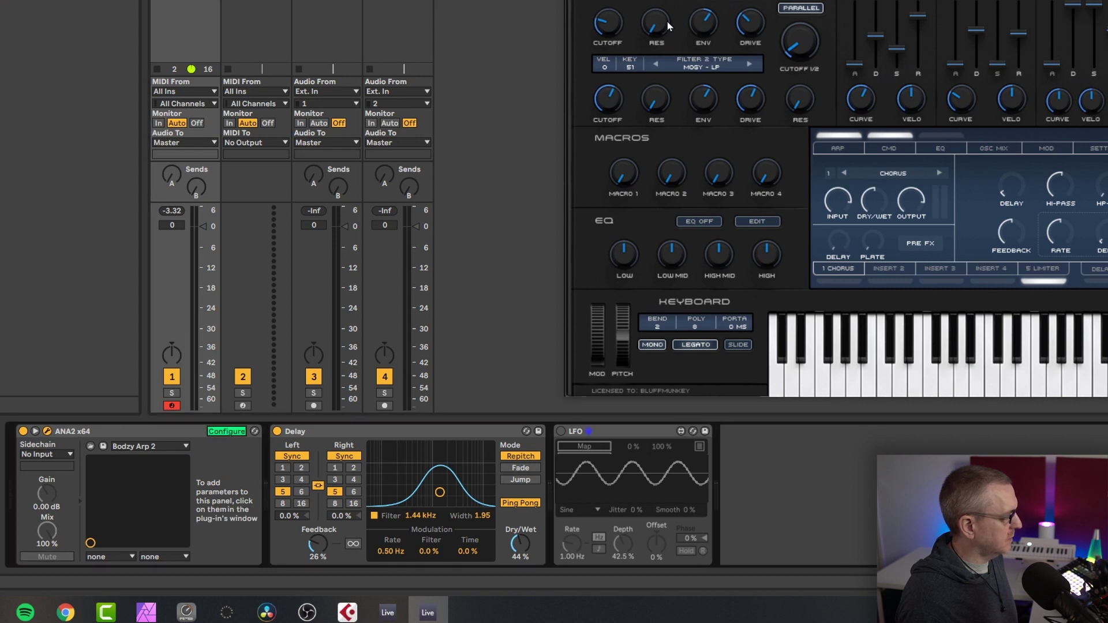
{"action": "left_click", "coordinate": [610, 25]}
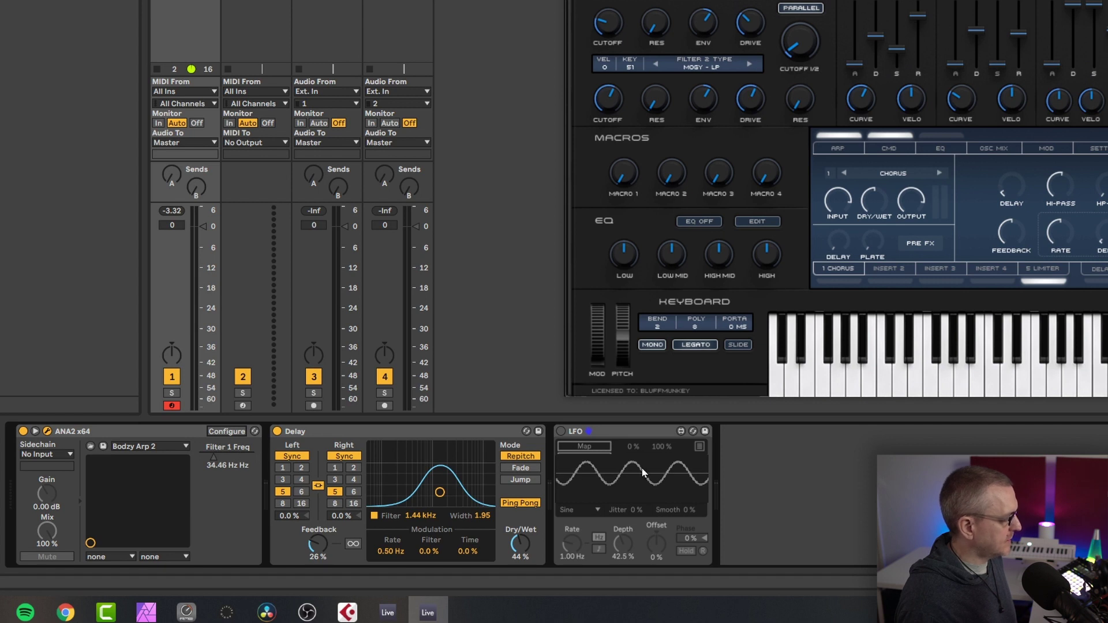
Re-enable the LFO and map it to Filter 1 Freq so it sweeps around 70–80 Hz
{"action": "left_click", "coordinate": [560, 431]}
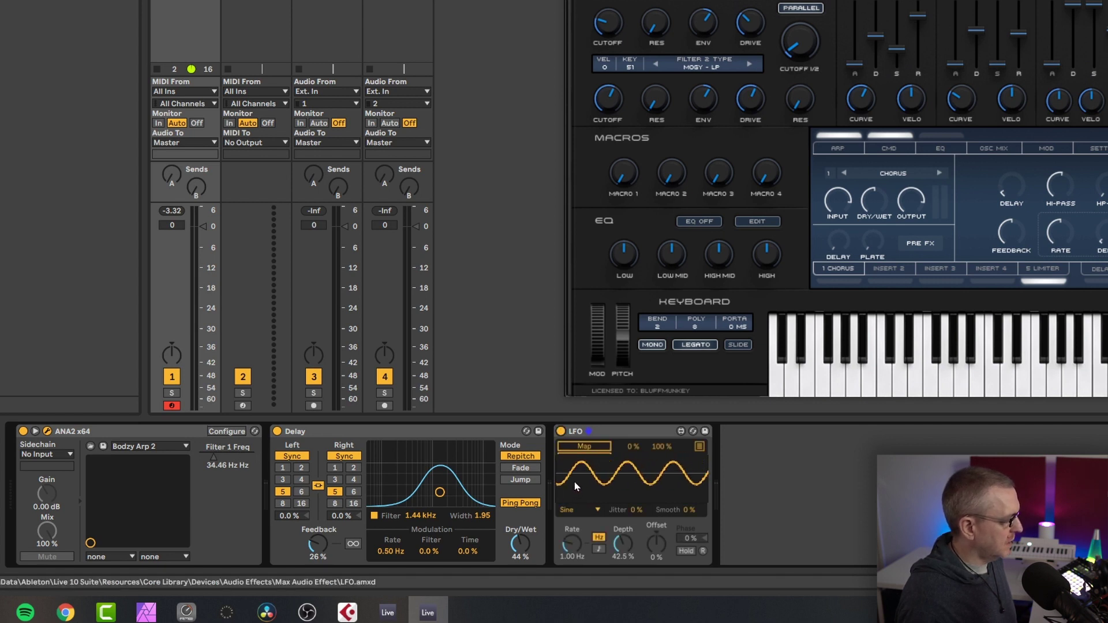
{"action": "left_click", "coordinate": [586, 447]}
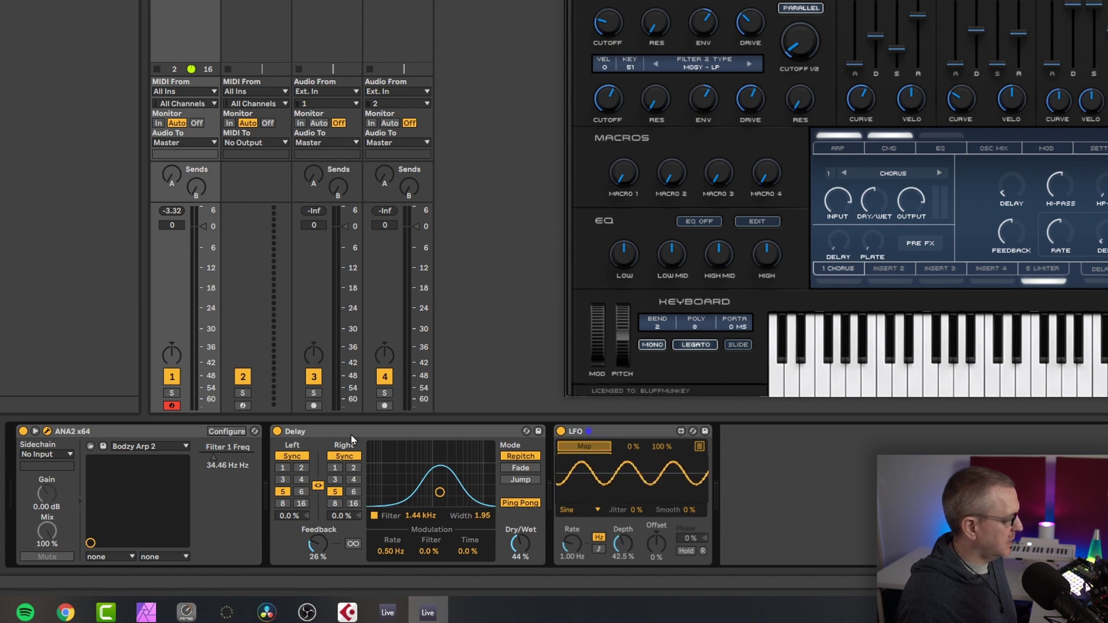
{"action": "left_click", "coordinate": [215, 462]}
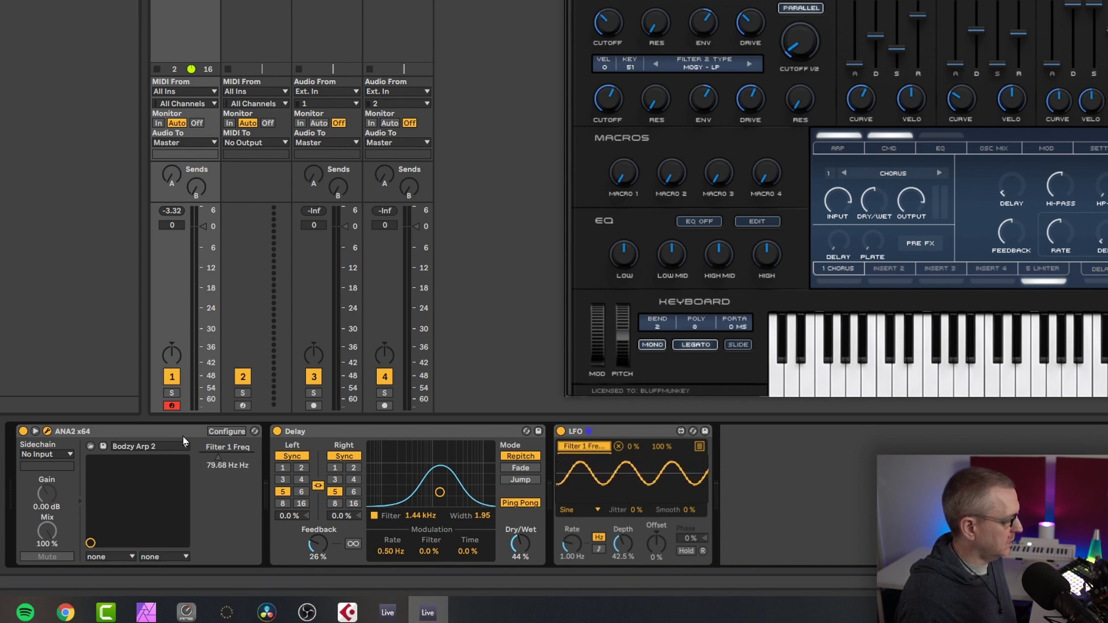
{"action": "left_click", "coordinate": [219, 457]}
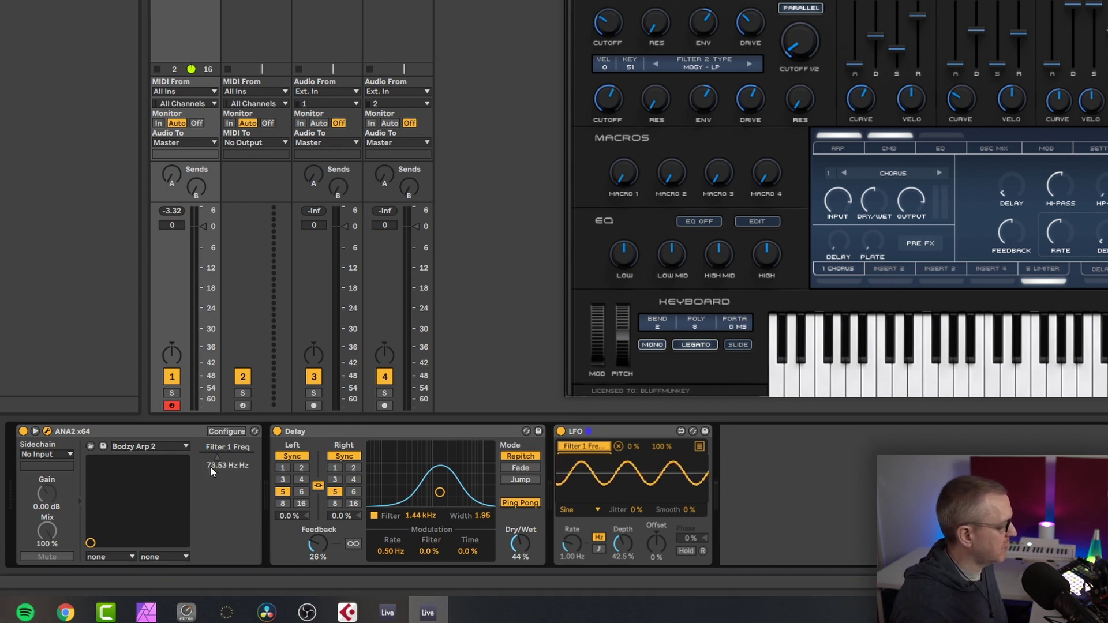
{"action": "left_click", "coordinate": [229, 459]}
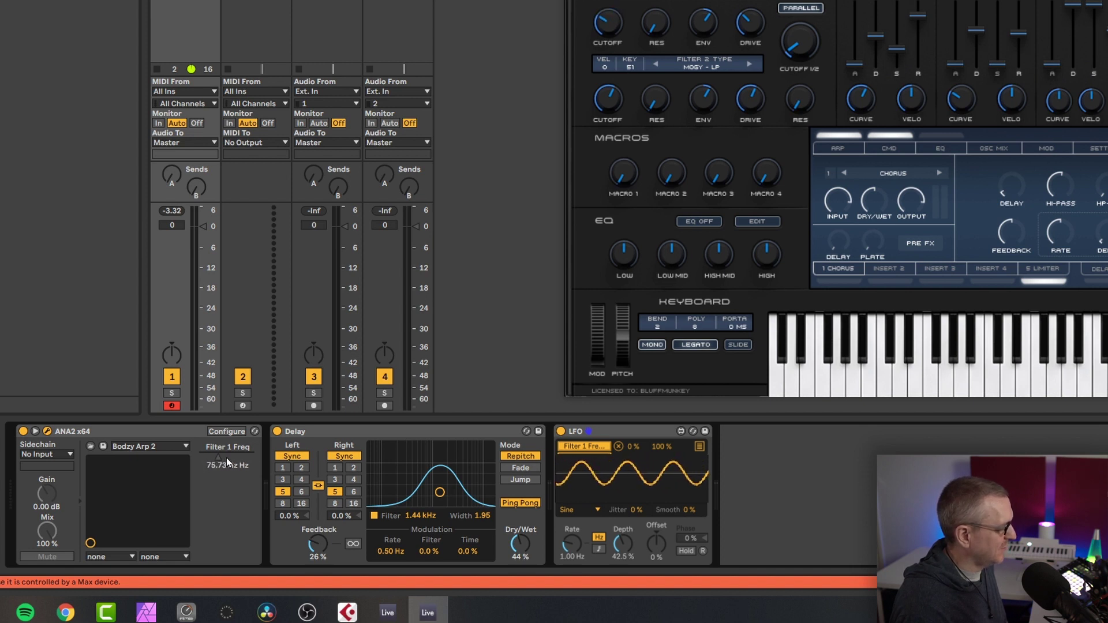
{"action": "mouse_move", "coordinate": [608, 42]}
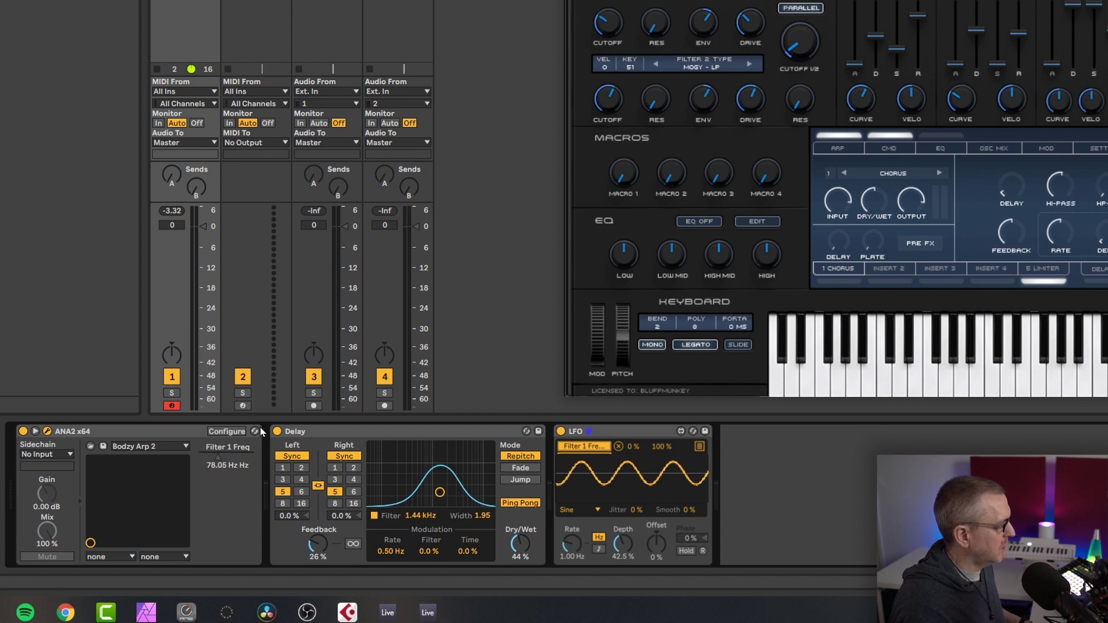
{"action": "left_click", "coordinate": [249, 458]}
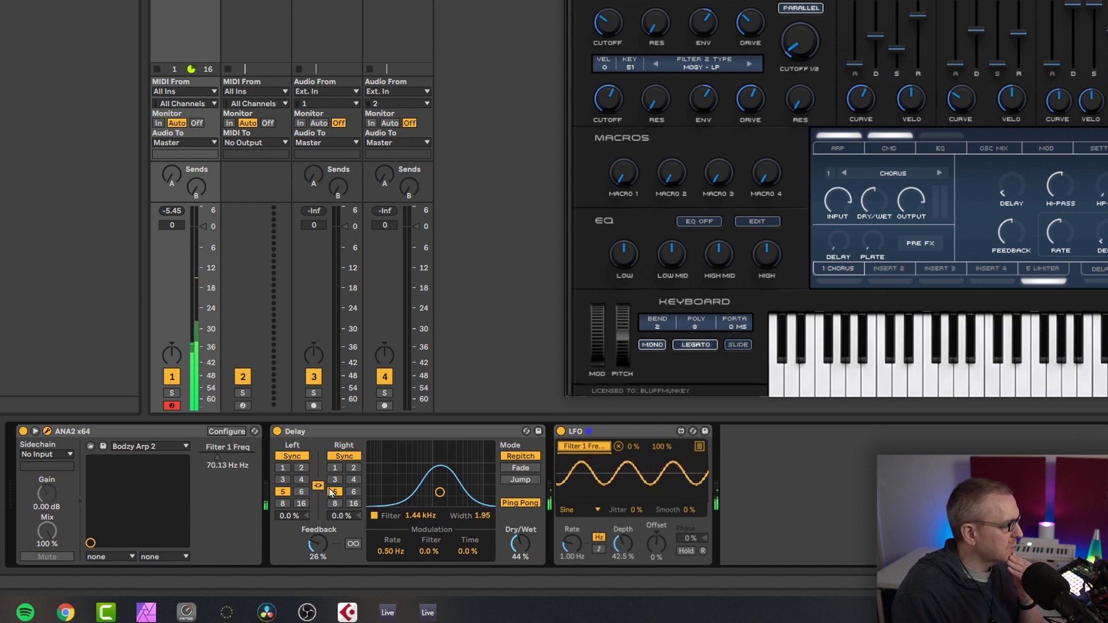
Try faster and tempo-synced LFO rates, then switch the rate back to hertz
{"action": "left_click_drag", "start_coordinate": [573, 546], "coordinate": [574, 523]}
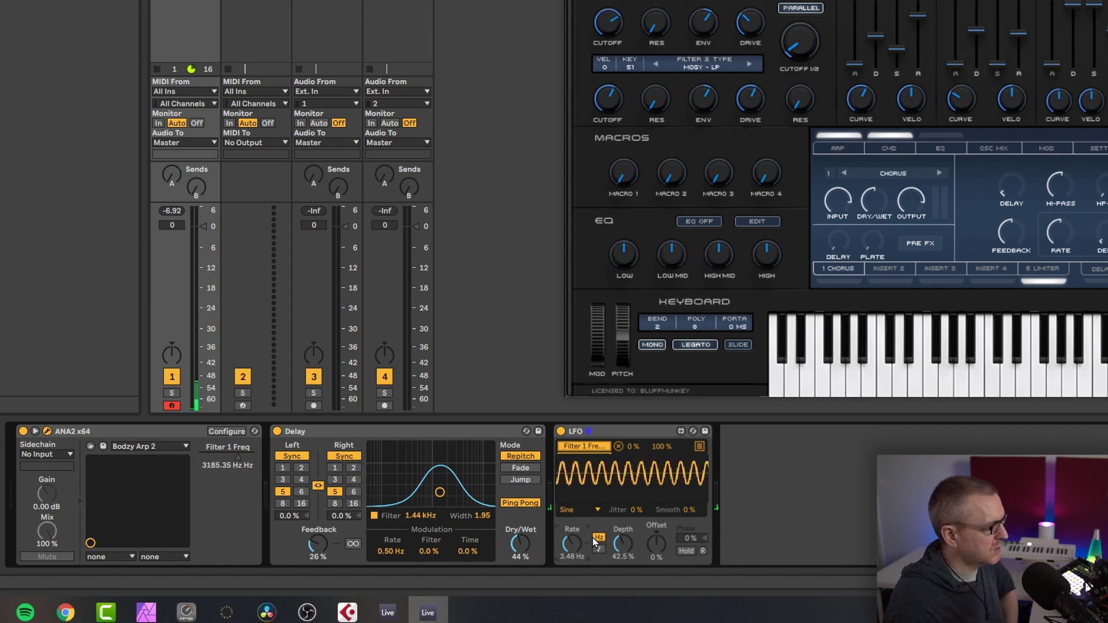
{"action": "left_click", "coordinate": [599, 549]}
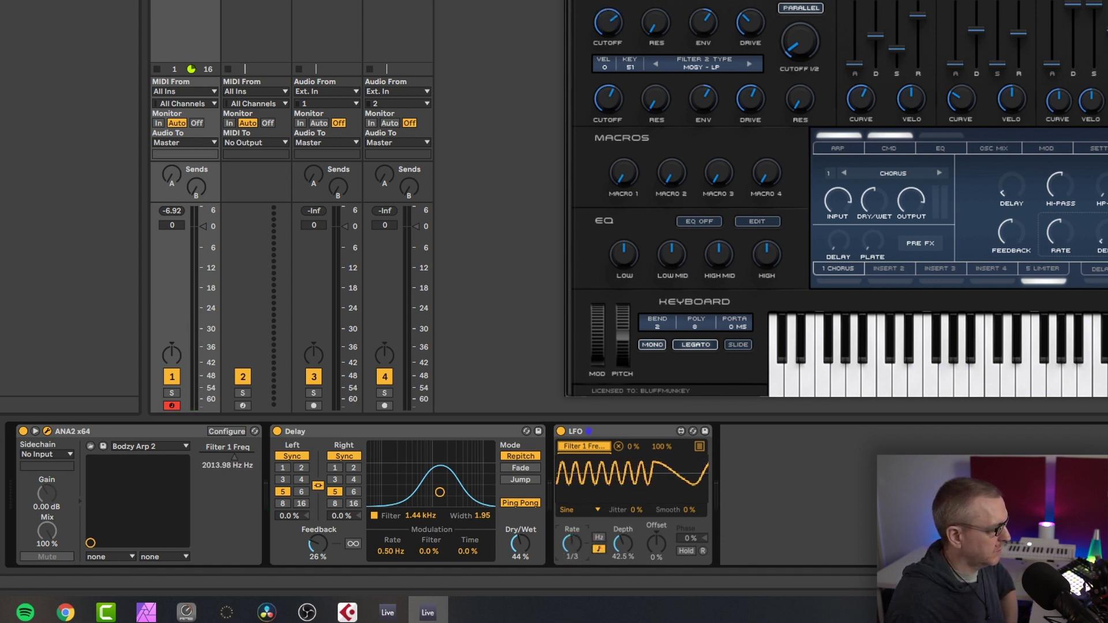
{"action": "left_click_drag", "start_coordinate": [569, 545], "coordinate": [569, 562]}
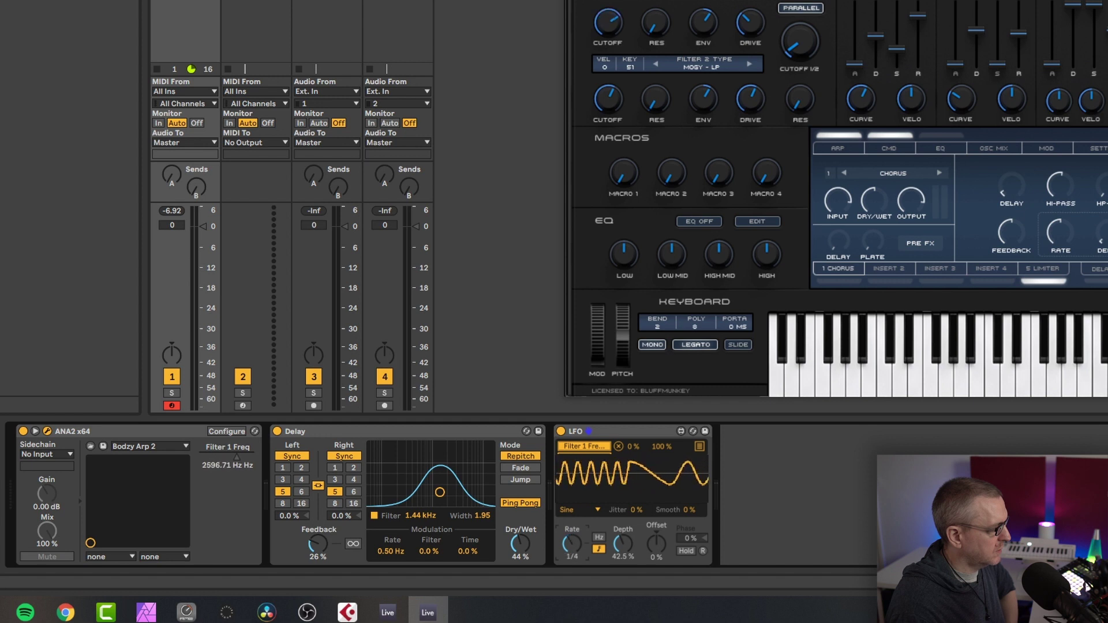
{"action": "left_click", "coordinate": [598, 538]}
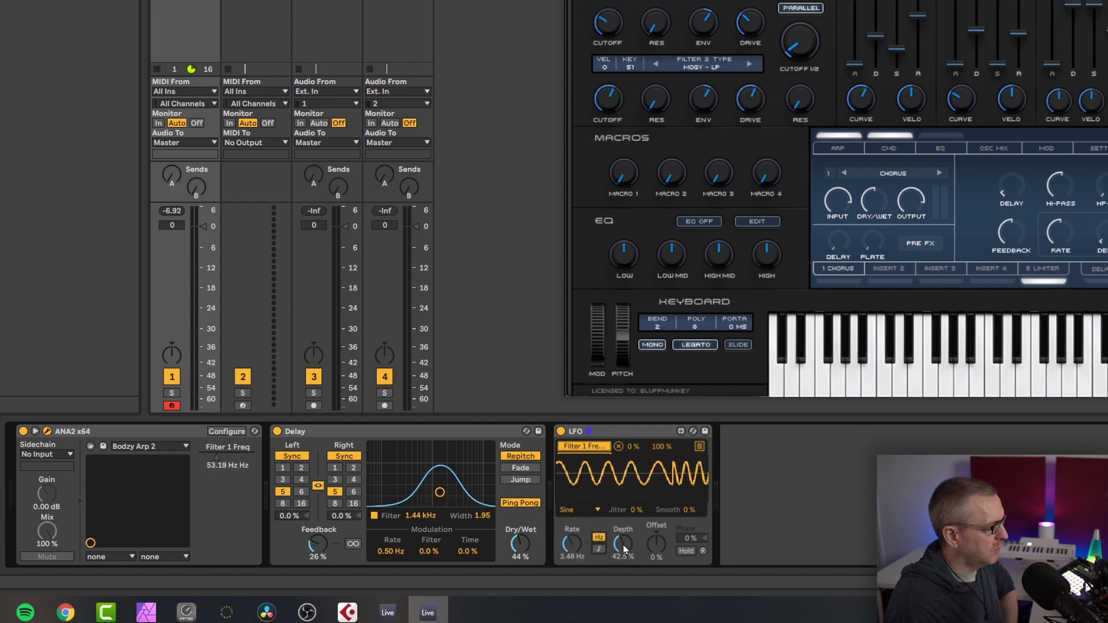
Slow the LFO to 0.25 Hz, set Depth to 46.8%, and remove the Offset to 0%
{"action": "left_click_drag", "start_coordinate": [673, 475], "coordinate": [673, 456]}
{"action": "left_click_drag", "start_coordinate": [580, 548], "coordinate": [581, 569]}
{"action": "left_click_drag", "start_coordinate": [613, 530], "coordinate": [621, 599]}
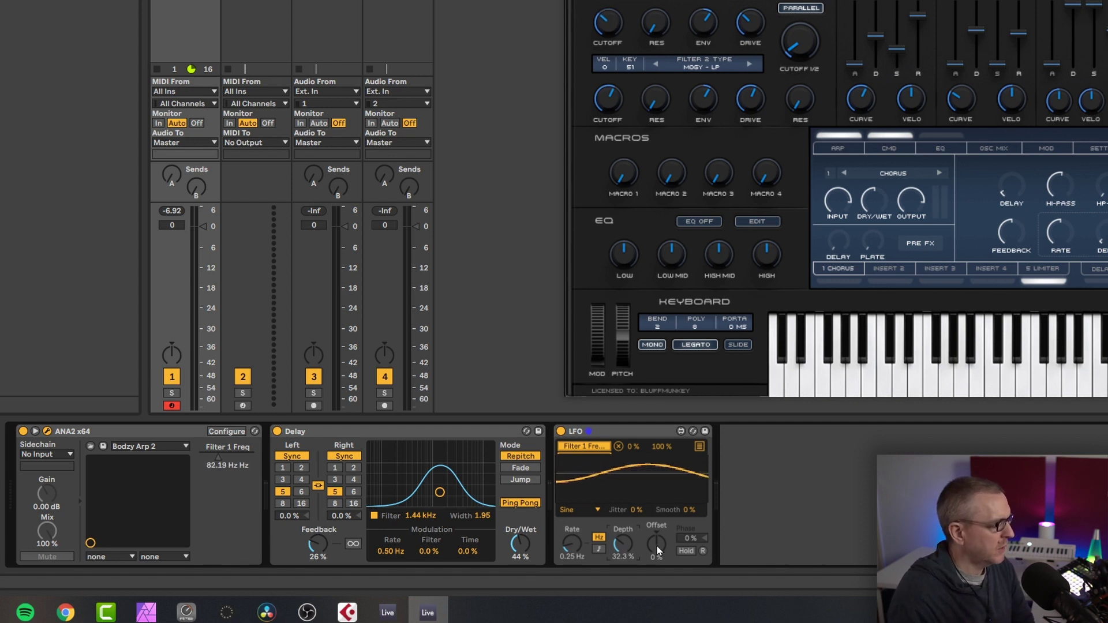
{"action": "left_click_drag", "start_coordinate": [624, 553], "coordinate": [662, 534]}
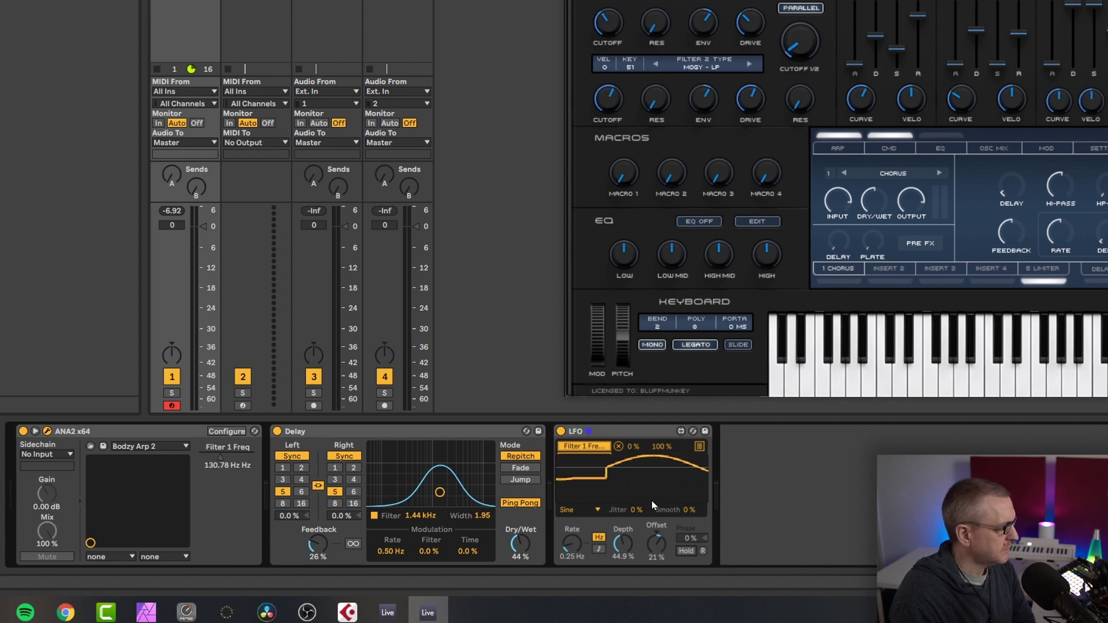
{"action": "left_click_drag", "start_coordinate": [663, 542], "coordinate": [626, 541]}
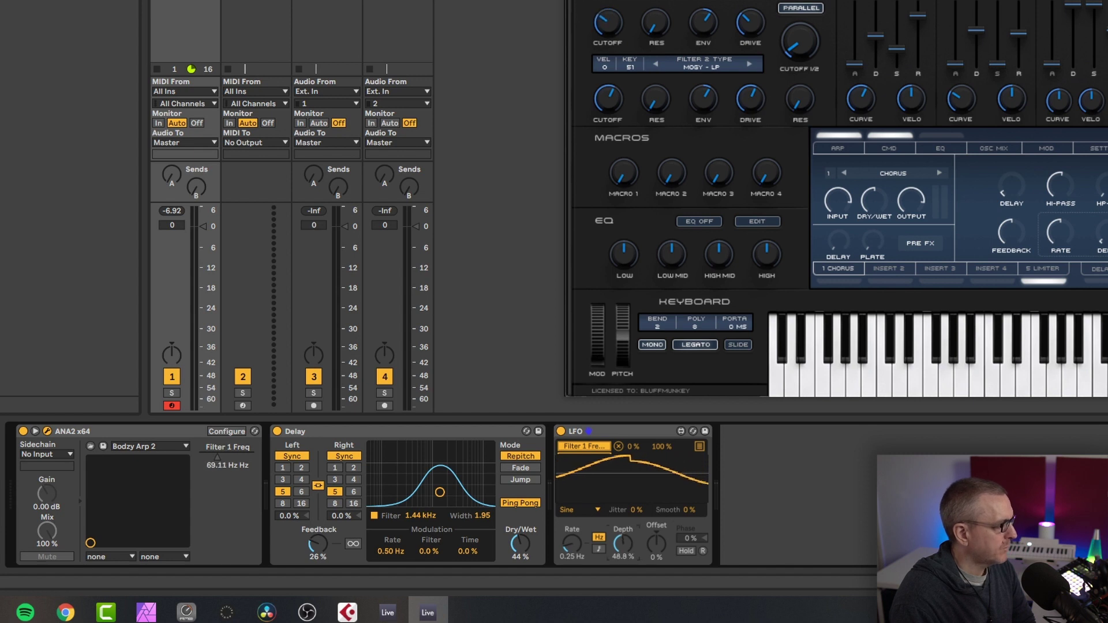
Raise the LFO rate and bring its Depth up to 100%
{"action": "left_click", "coordinate": [699, 448]}
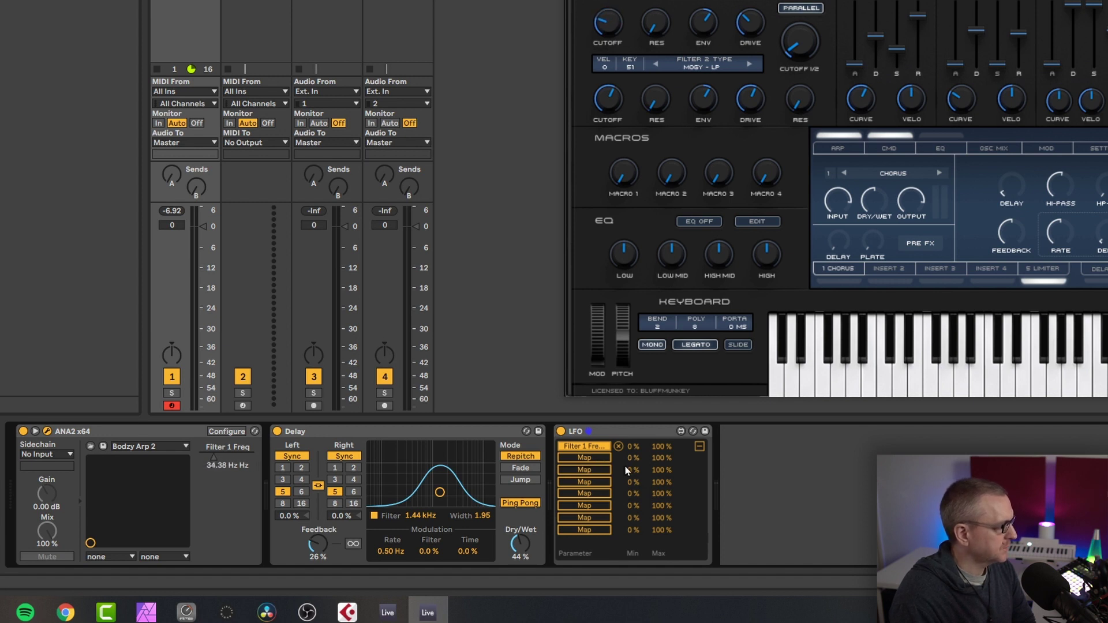
{"action": "left_click", "coordinate": [699, 447]}
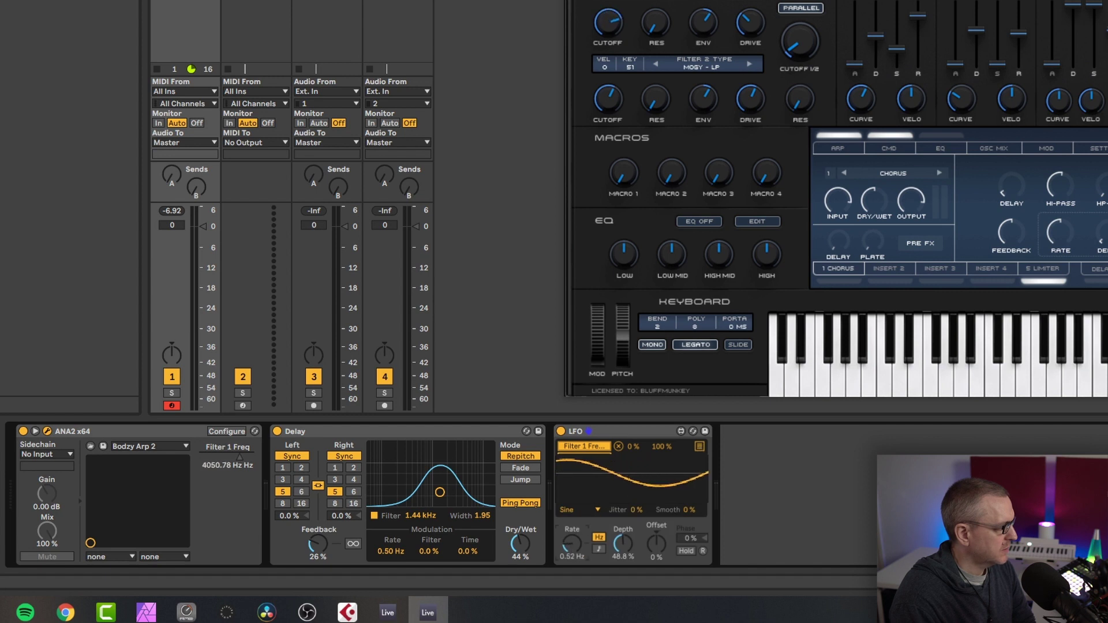
{"action": "left_click_drag", "start_coordinate": [572, 543], "coordinate": [572, 519]}
{"action": "left_click", "coordinate": [226, 461]}
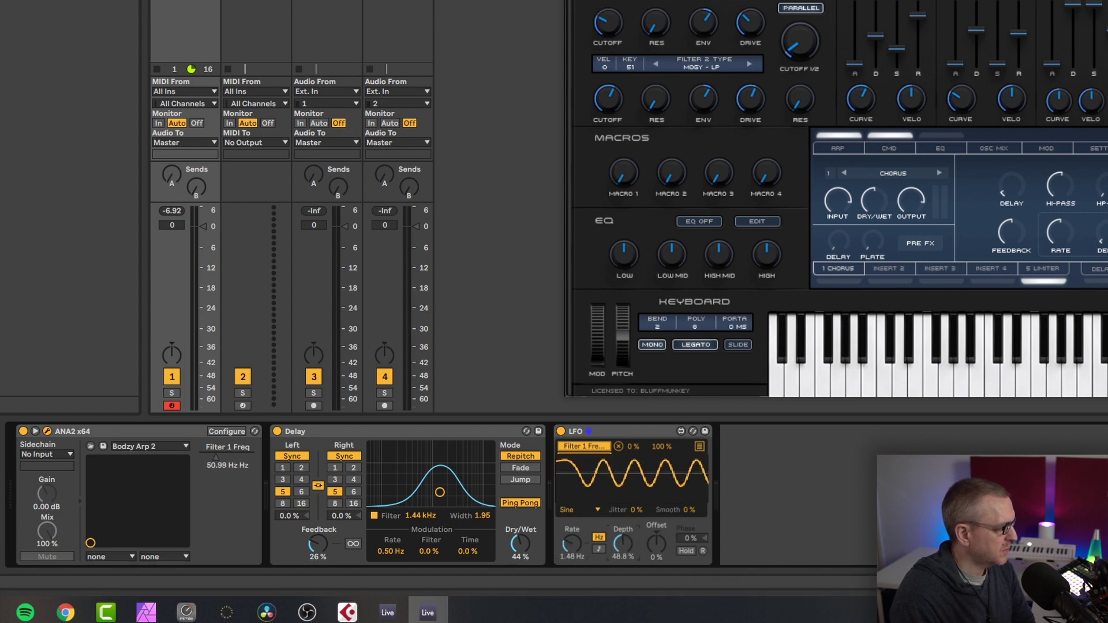
{"action": "left_click_drag", "start_coordinate": [623, 543], "coordinate": [623, 520]}
{"action": "left_click", "coordinate": [217, 462]}
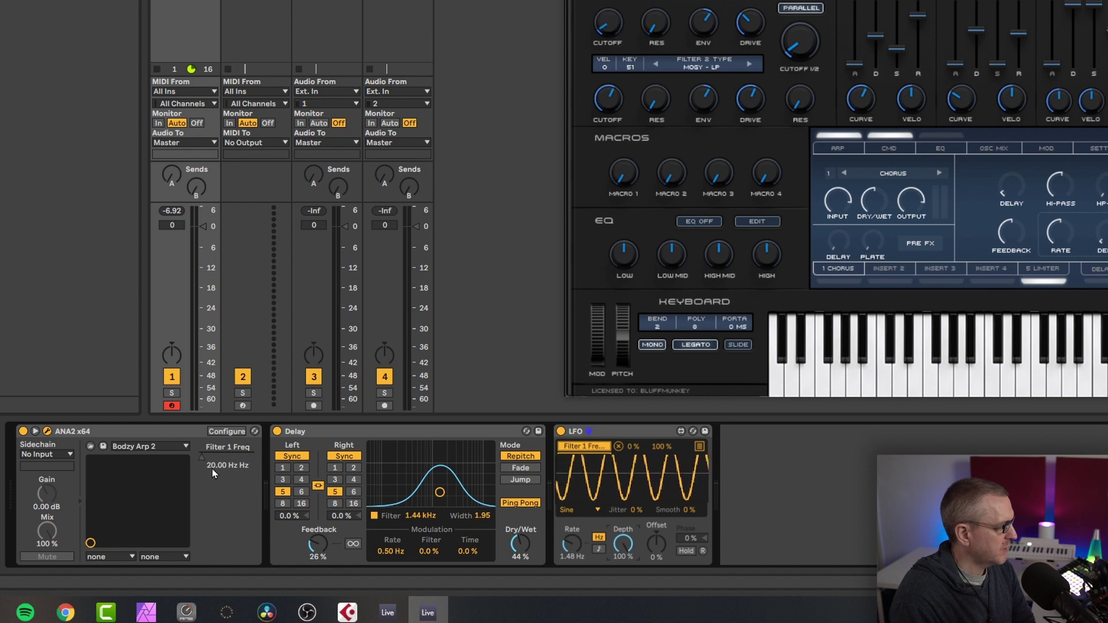
Limit the Filter 1 Freq mapping to 25–72% and slow the LFO to about 0.21 Hz
{"action": "left_click", "coordinate": [699, 446]}
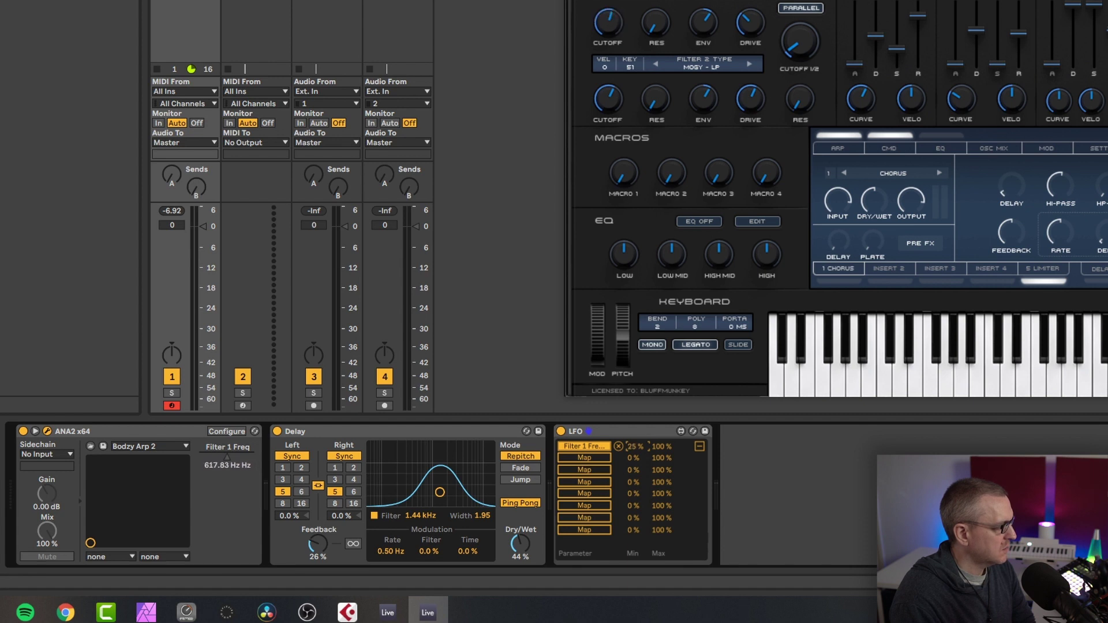
{"action": "left_click", "coordinate": [222, 462]}
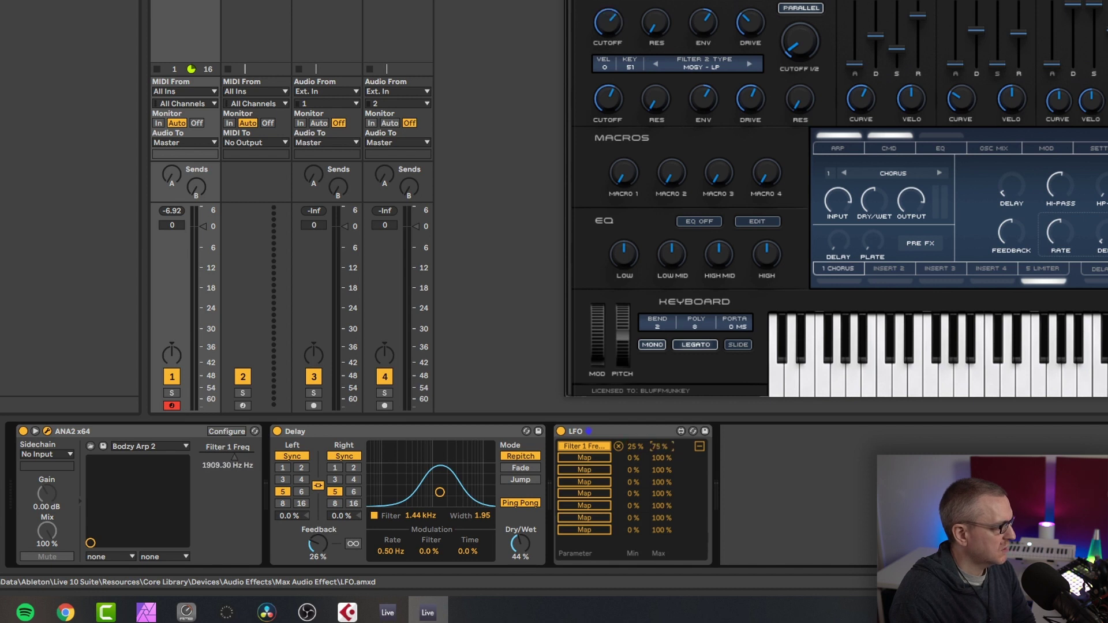
{"action": "left_click", "coordinate": [250, 458]}
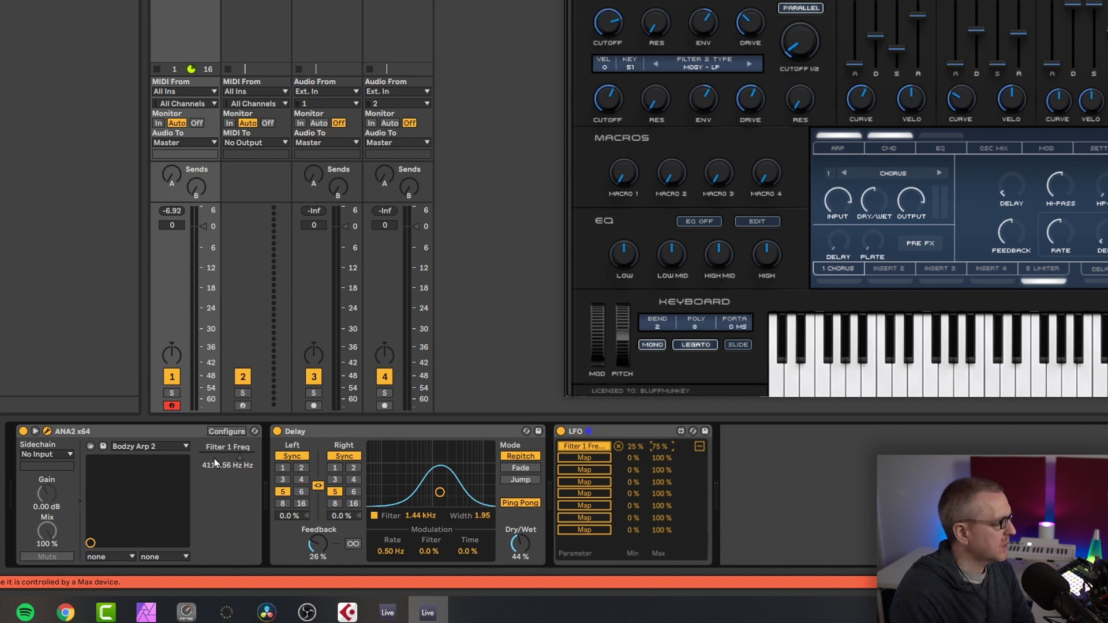
{"action": "left_click", "coordinate": [699, 448]}
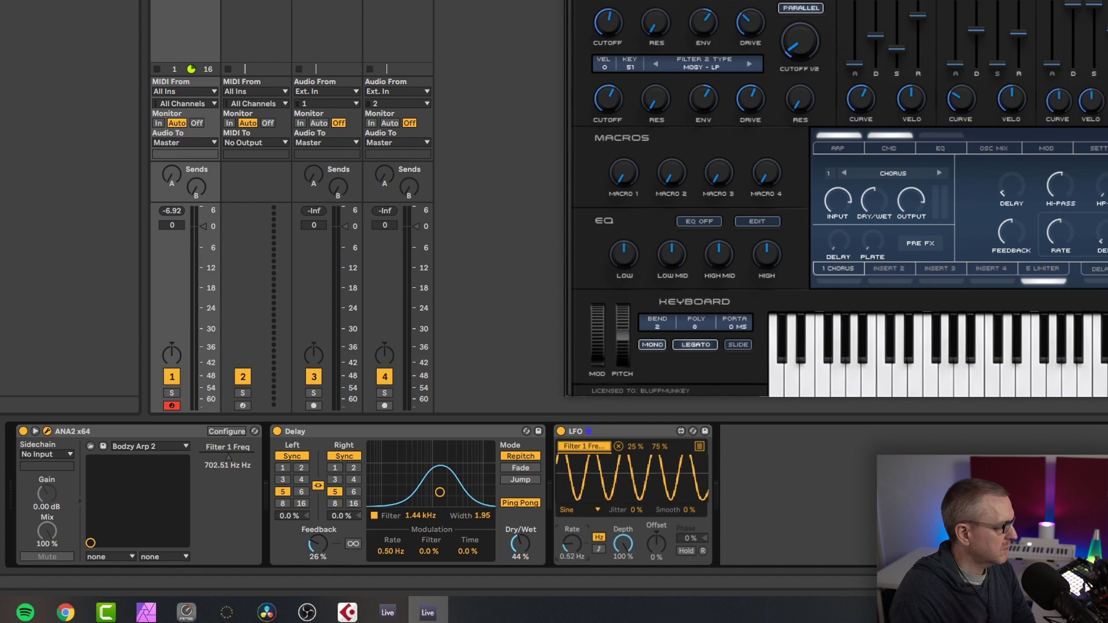
{"action": "left_click_drag", "start_coordinate": [572, 542], "coordinate": [571, 551]}
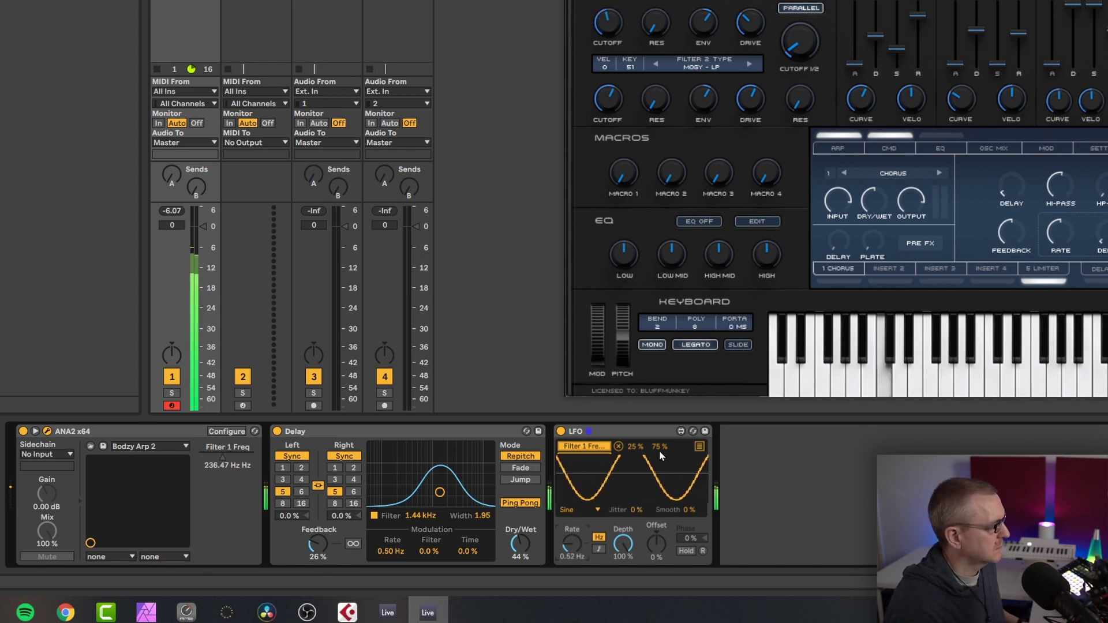
{"action": "left_click", "coordinate": [698, 447]}
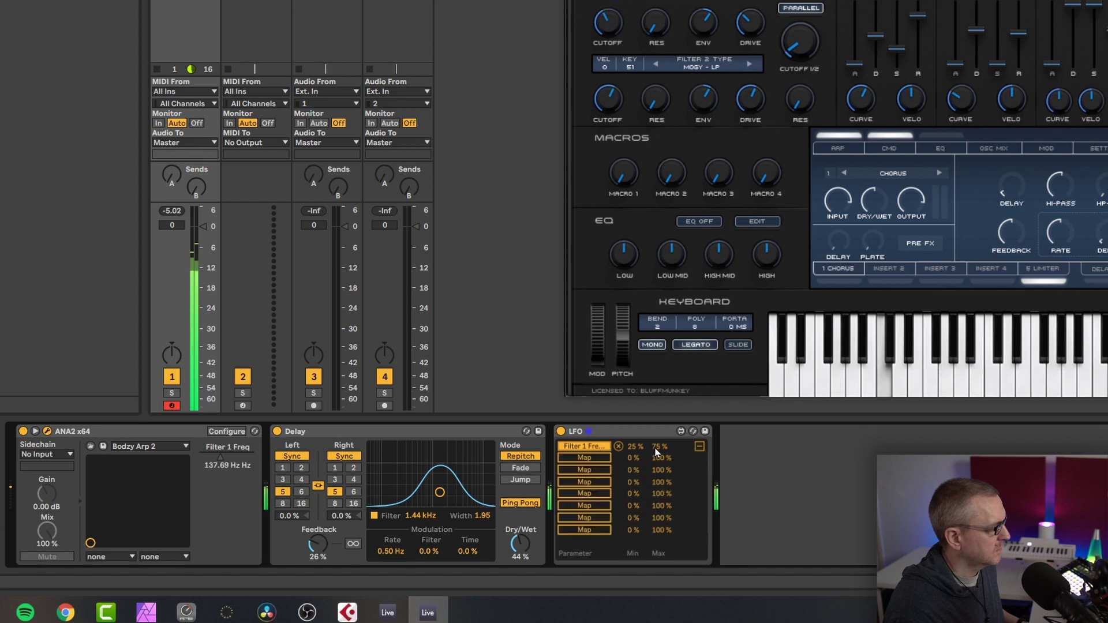
{"action": "left_click", "coordinate": [699, 447]}
{"action": "left_click_drag", "start_coordinate": [571, 544], "coordinate": [571, 557]}
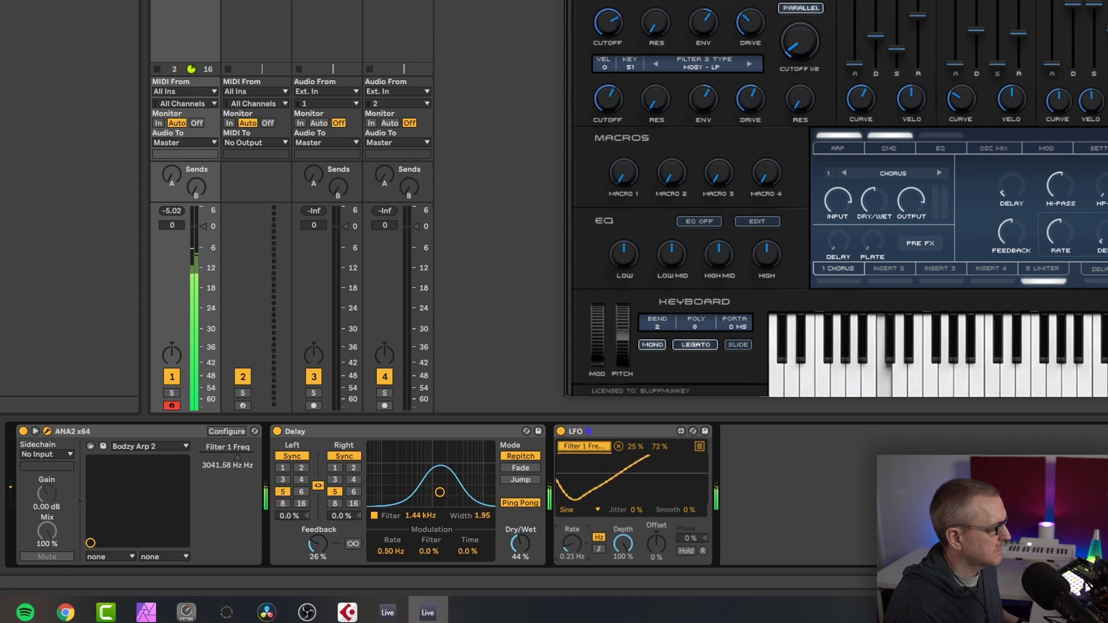
In the LFO mapping list, set Filter 1 Freq's Min to 34% and Max to 65%
{"action": "left_click", "coordinate": [699, 447]}
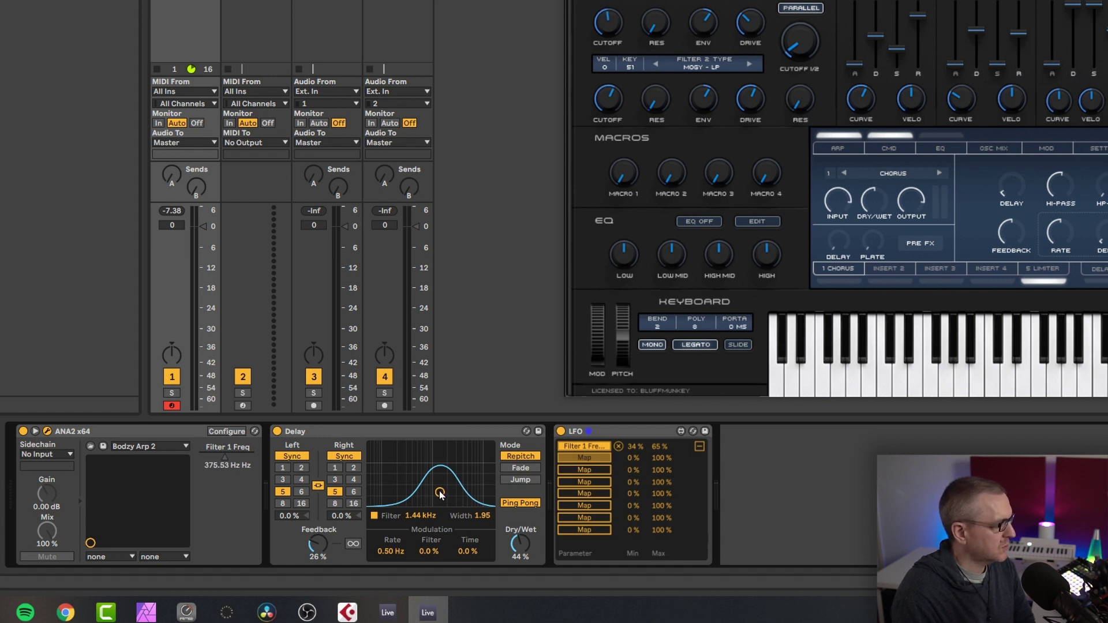
Map the LFO to the Delay's Filter Freq at 19–81%, set the filter near 4 kHz, then unmap it
{"action": "left_click", "coordinate": [415, 514]}
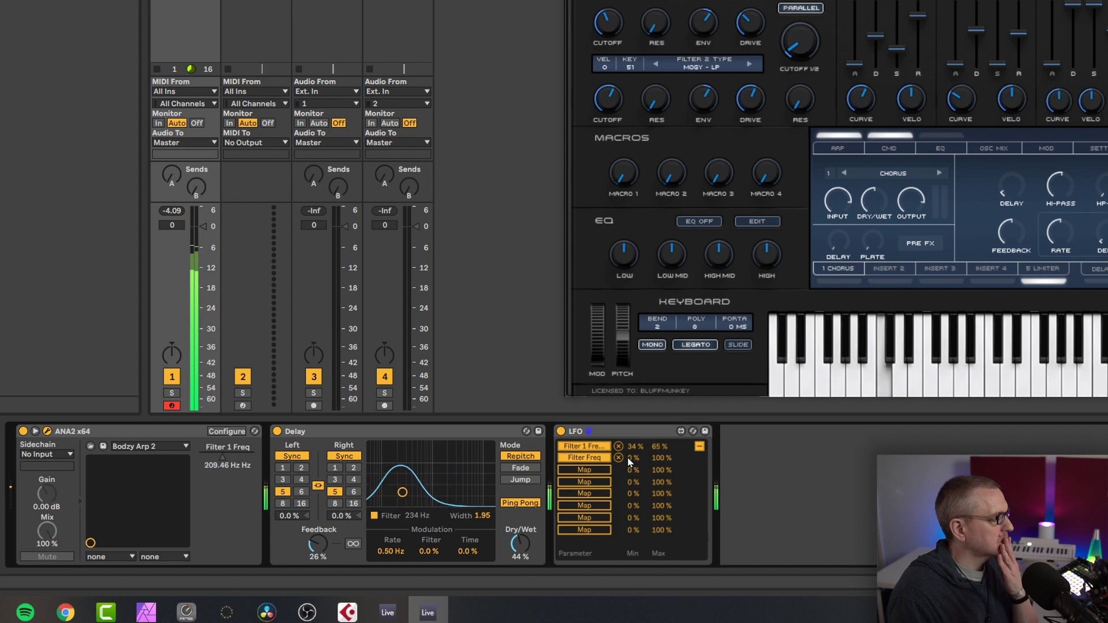
{"action": "scroll", "coordinate": [632, 461], "scroll_direction": "up", "scroll_amount": 5}
{"action": "left_click_drag", "start_coordinate": [657, 458], "coordinate": [658, 469]}
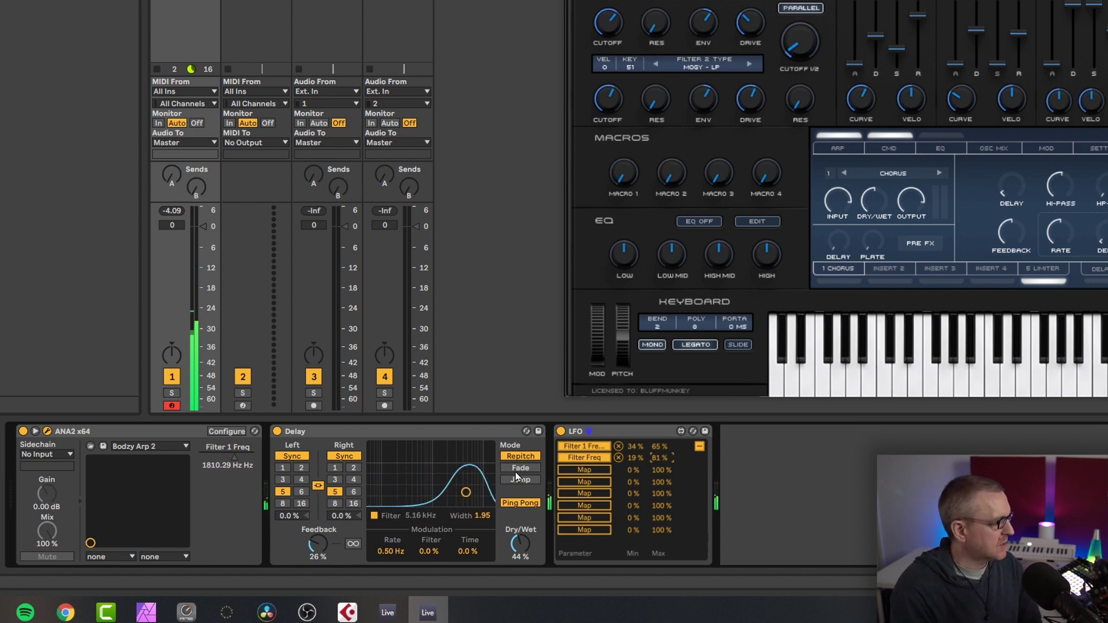
{"action": "left_click", "coordinate": [233, 459]}
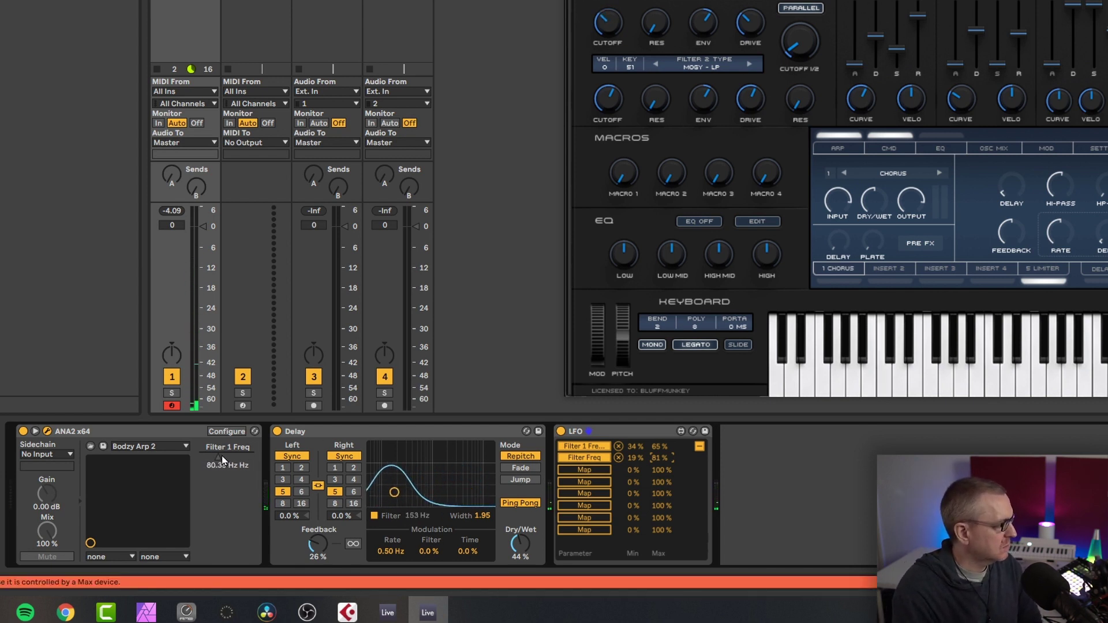
{"action": "left_click_drag", "start_coordinate": [436, 491], "coordinate": [465, 492]}
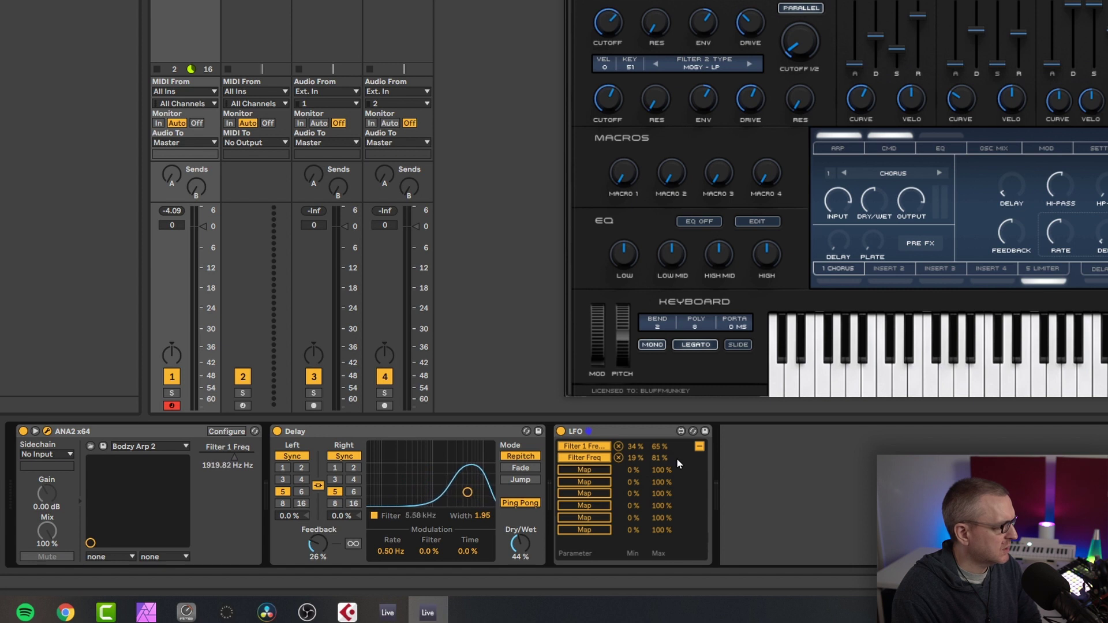
{"action": "left_click", "coordinate": [699, 447]}
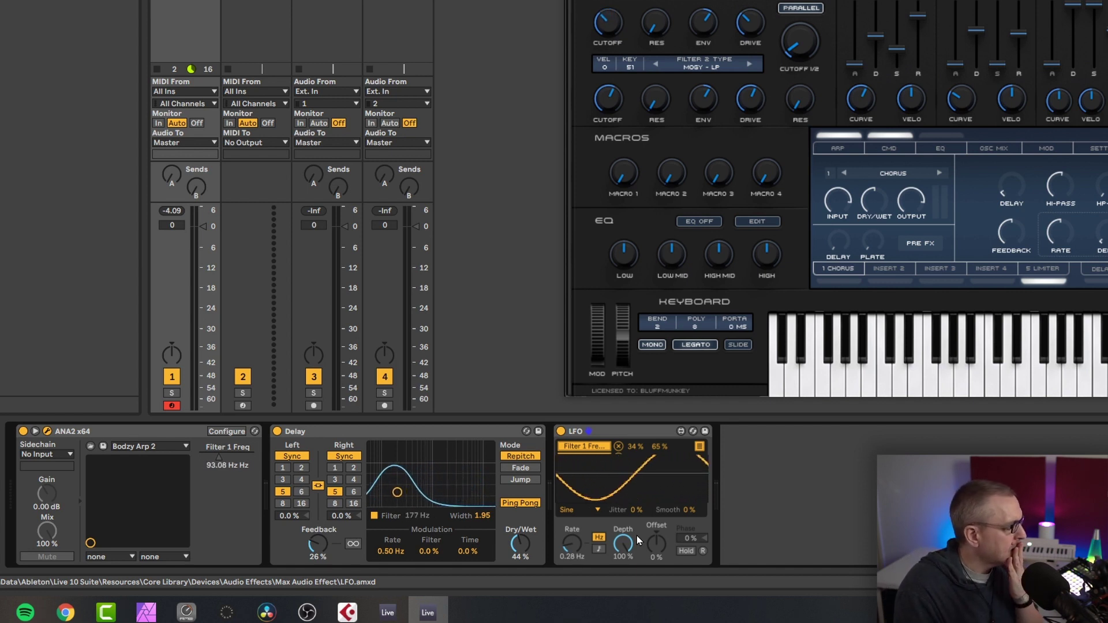
{"action": "left_click", "coordinate": [699, 448]}
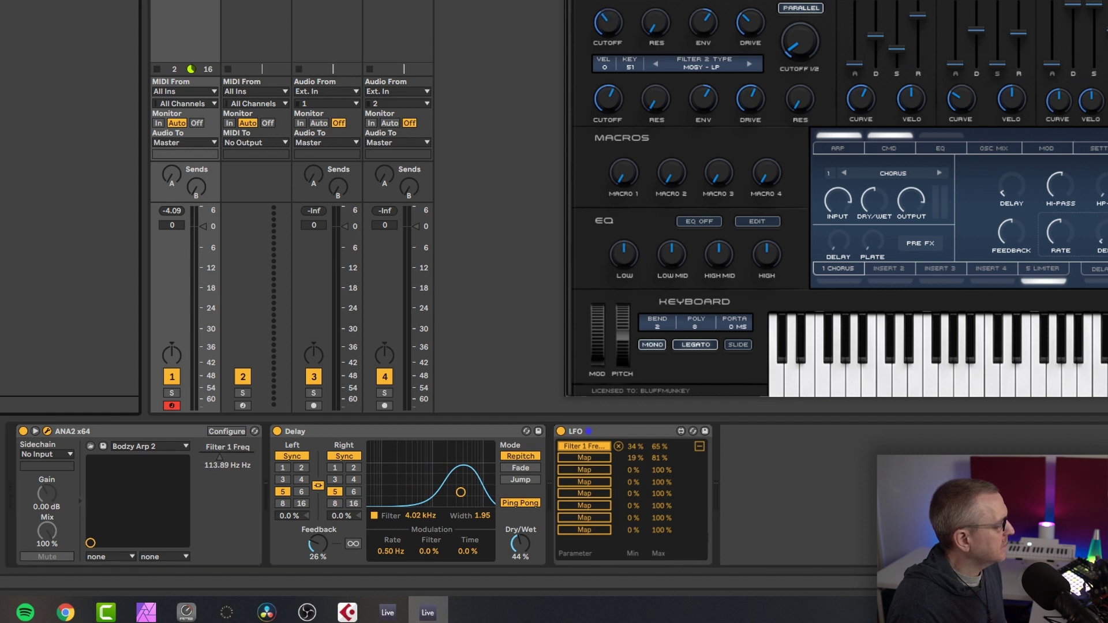
Add a second LFO after the first and set its waveform to Triangle
{"action": "left_click_drag", "start_coordinate": [817, 480], "coordinate": [819, 480]}
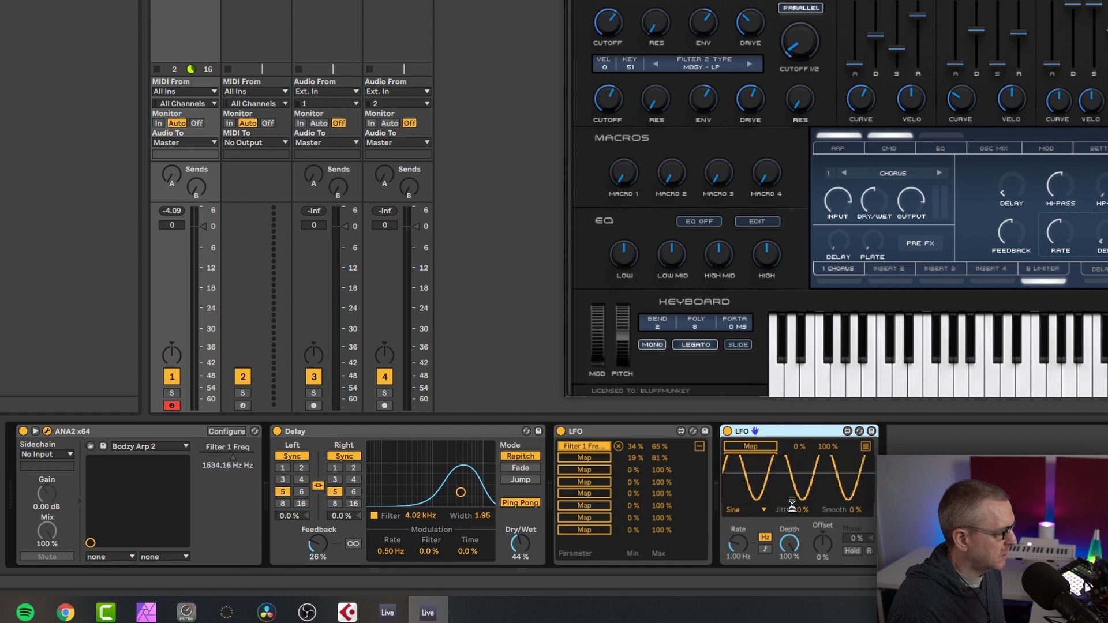
{"action": "left_click", "coordinate": [750, 510]}
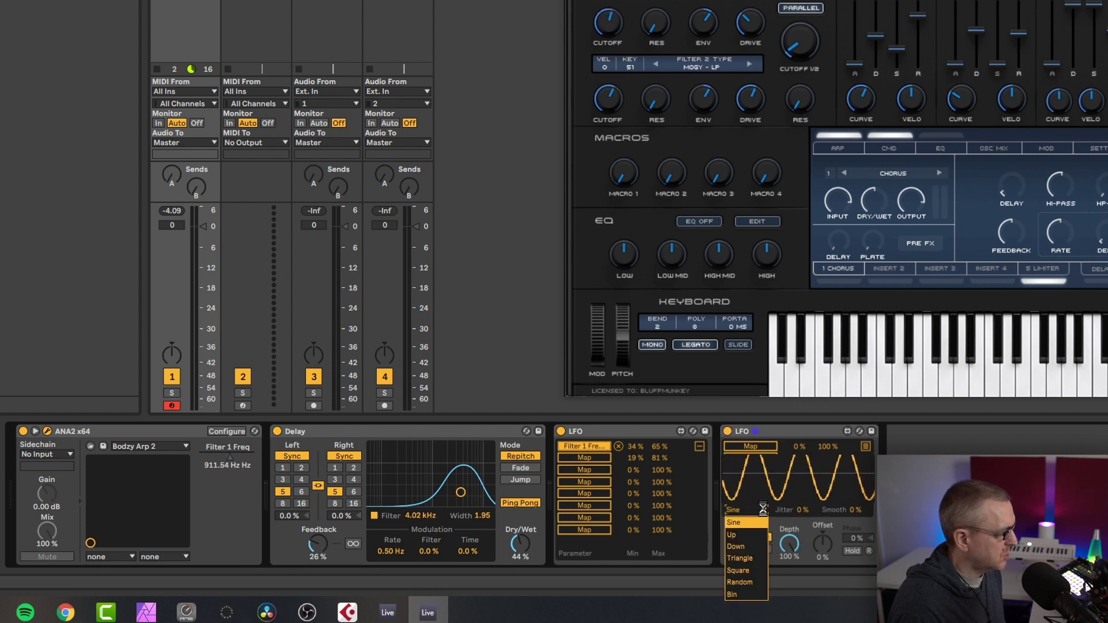
{"action": "left_click", "coordinate": [750, 558]}
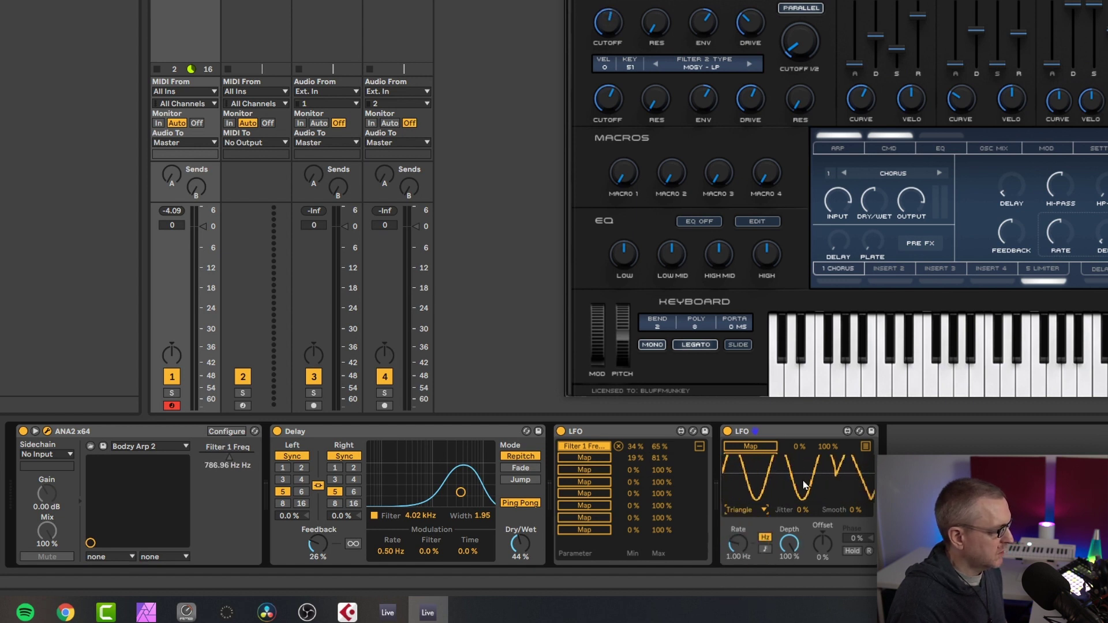
Map the second LFO to the Delay's Filter Freq at 28–75% with Rate 0.16 Hz
{"action": "left_click", "coordinate": [865, 447]}
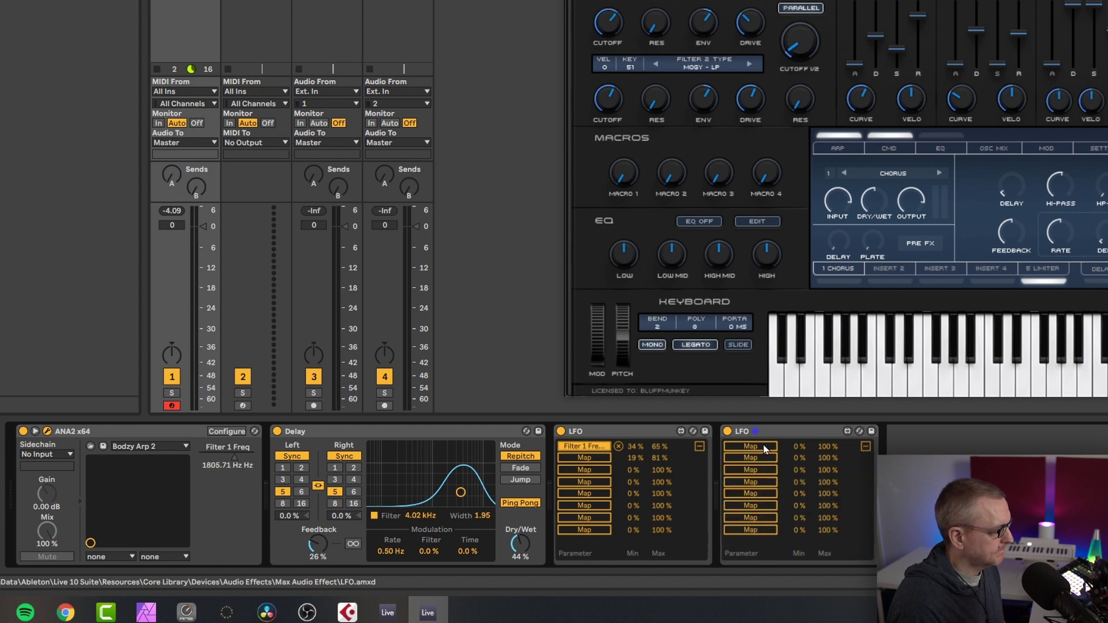
{"action": "left_click", "coordinate": [764, 449]}
{"action": "left_click", "coordinate": [416, 516]}
{"action": "left_click_drag", "start_coordinate": [800, 447], "coordinate": [826, 452]}
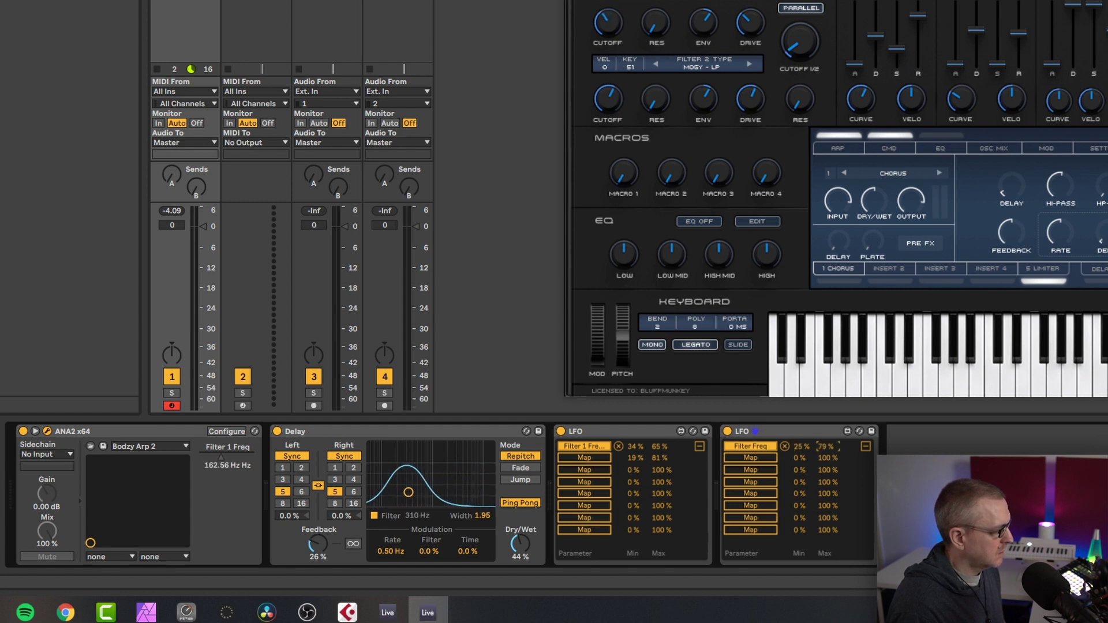
{"action": "left_click", "coordinate": [866, 446]}
{"action": "left_click_drag", "start_coordinate": [717, 549], "coordinate": [716, 535]}
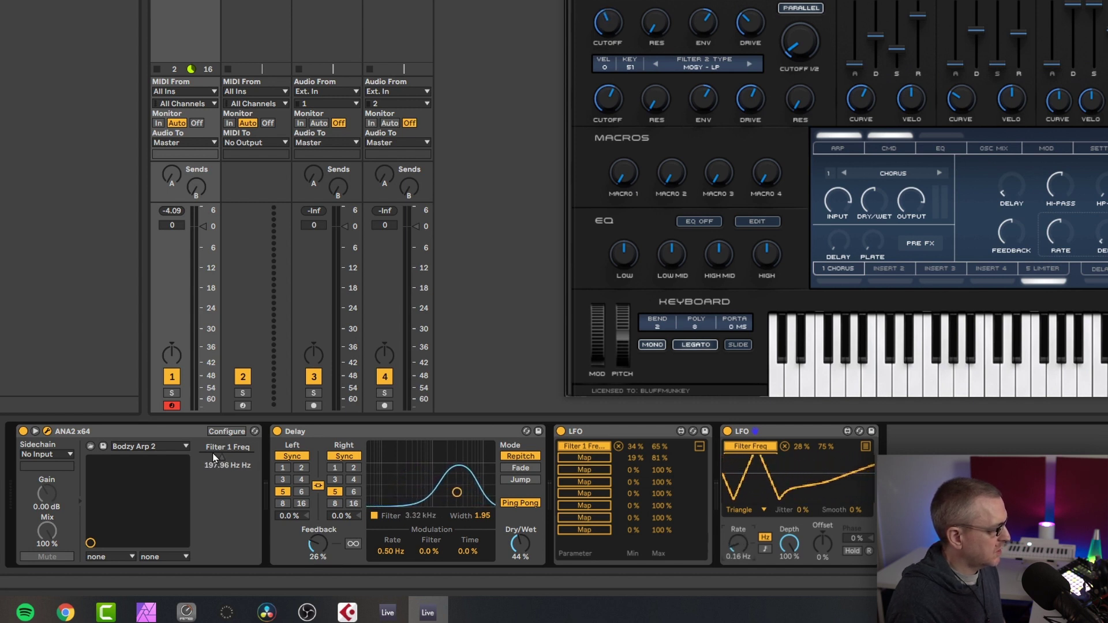
{"action": "left_click", "coordinate": [211, 454]}
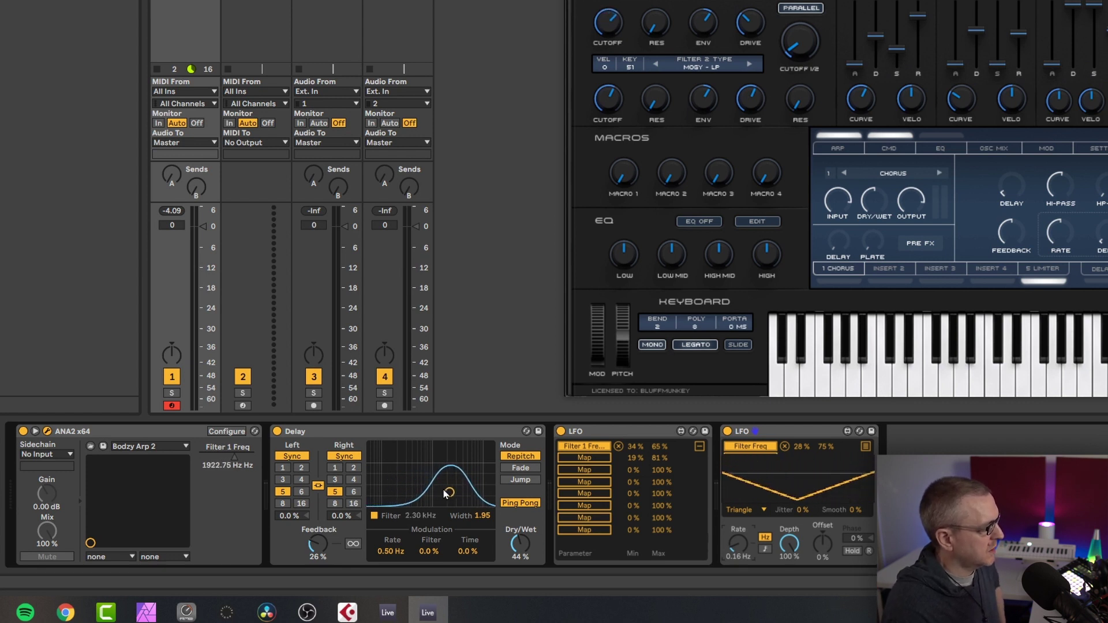
{"action": "left_click", "coordinate": [699, 448]}
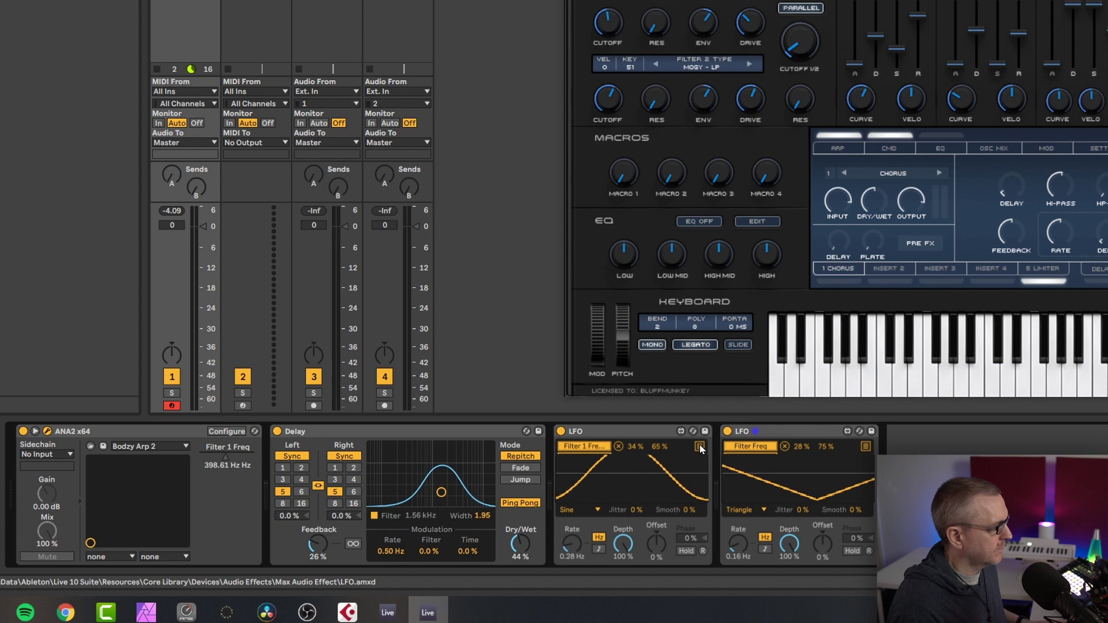